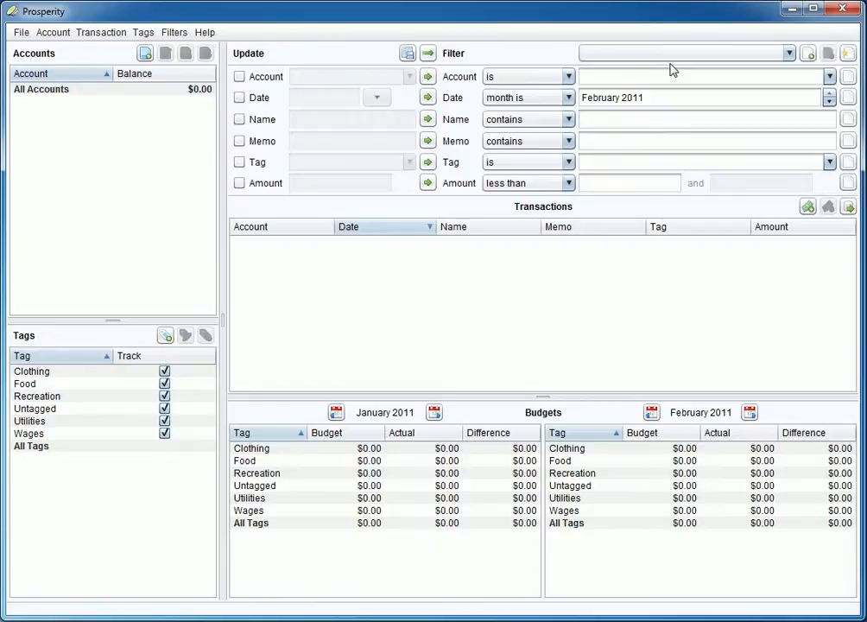
# Clear the date limit and set the Name condition to contain 'Phone Bill'.
pyautogui.click(848, 57)
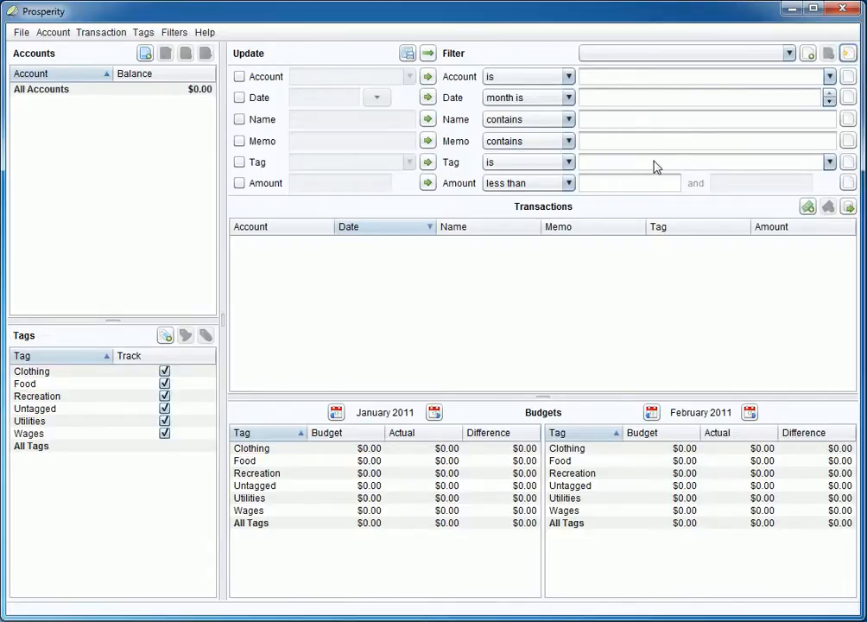
pyautogui.click(673, 54)
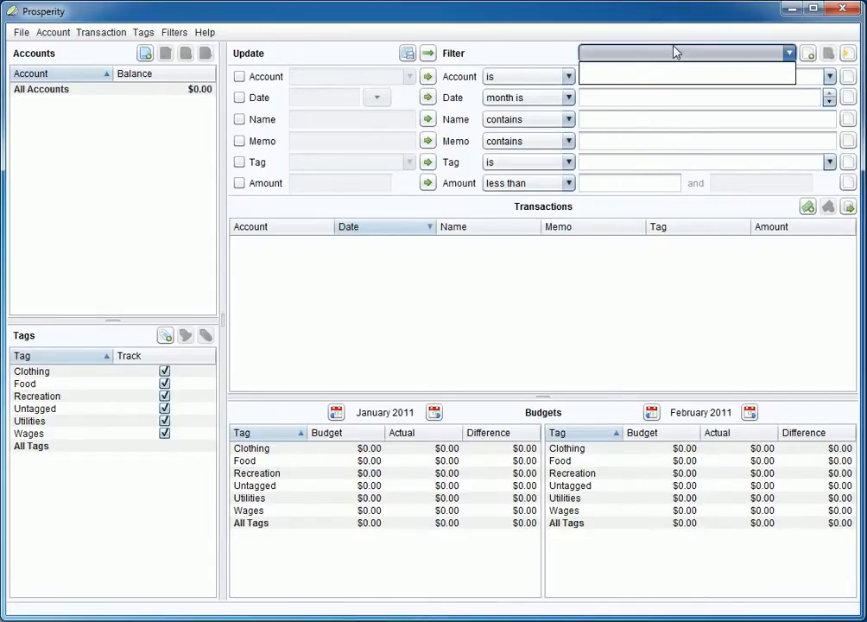
pyautogui.click(675, 53)
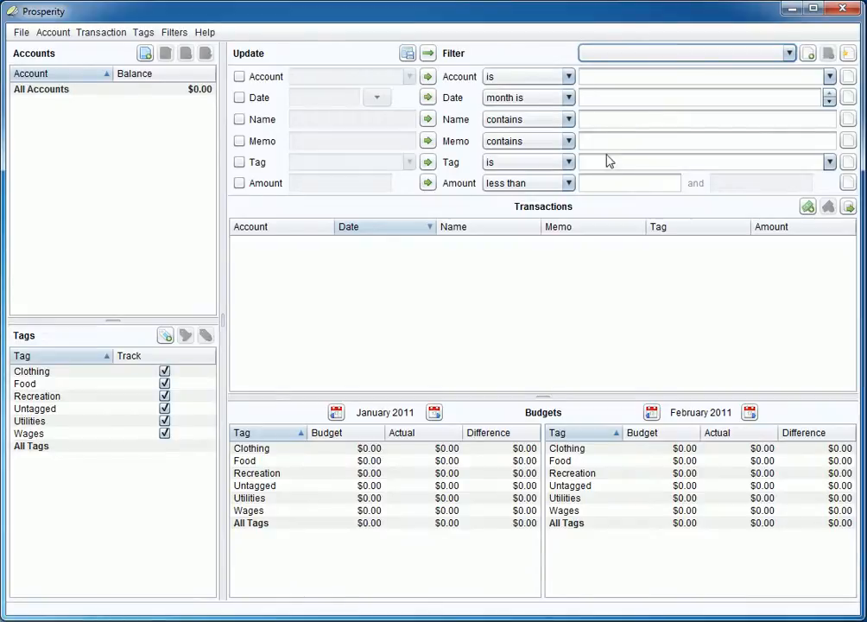
pyautogui.click(613, 122)
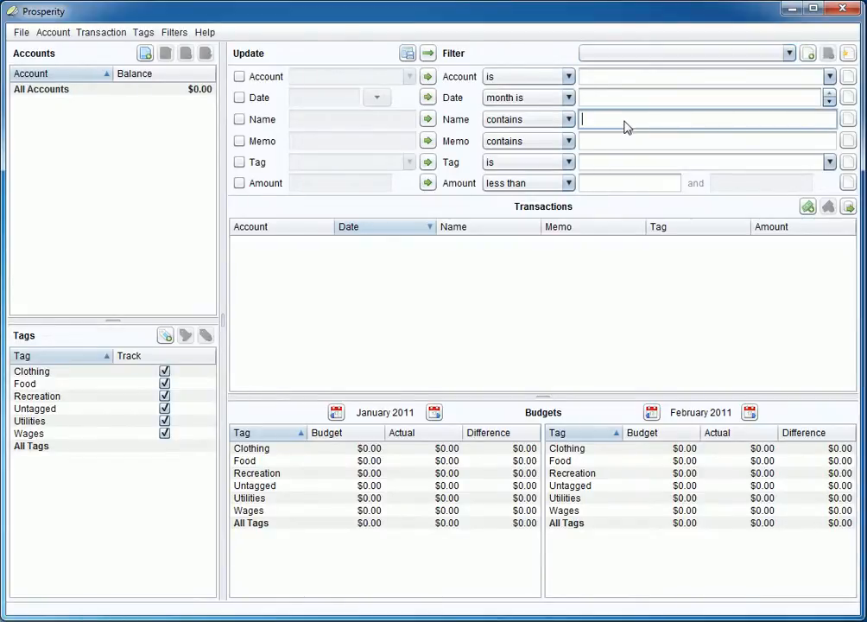
pyautogui.write('Phone Bill')
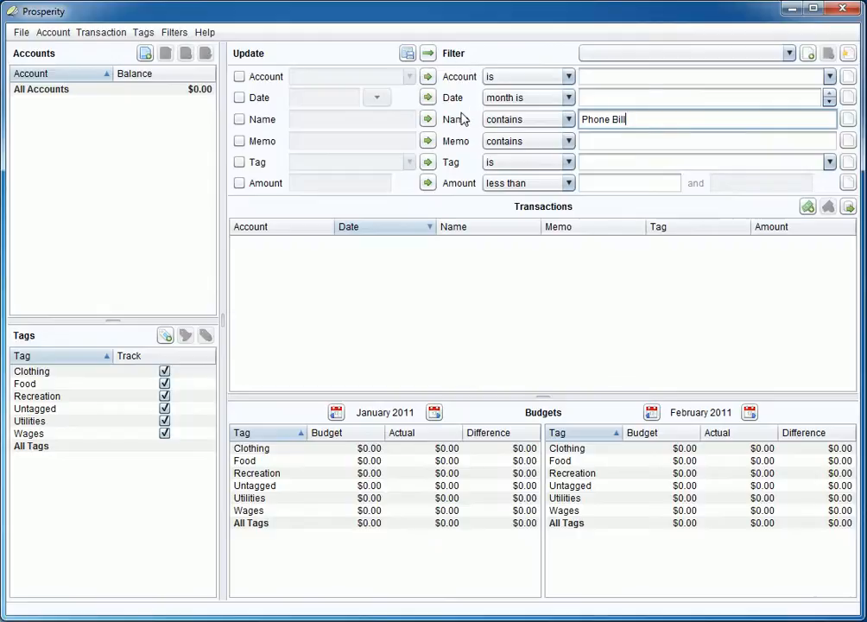
# Save the conditions as filter 'My Phone Bills', auto-tagging matches as Utilities.
pyautogui.click(807, 54)
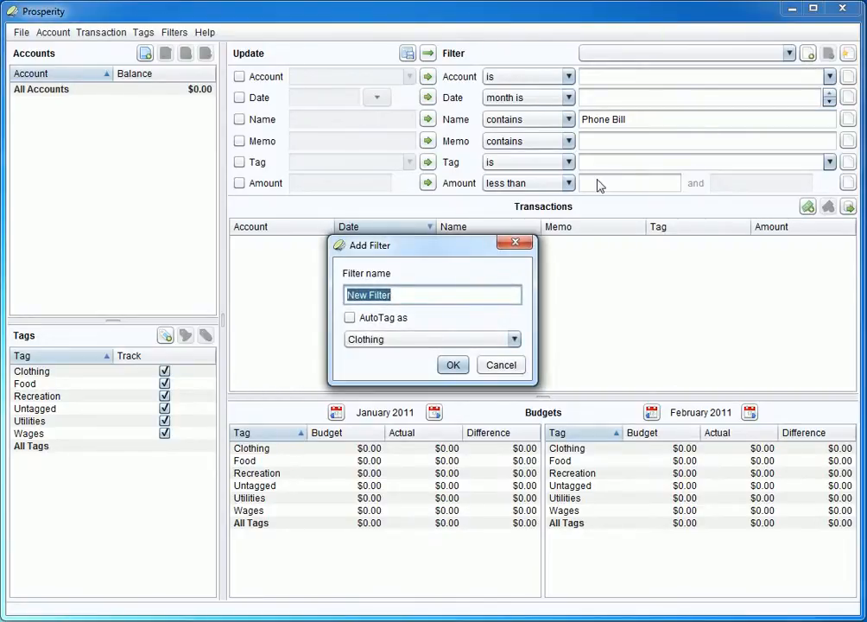
pyautogui.write('My Phone Bills')
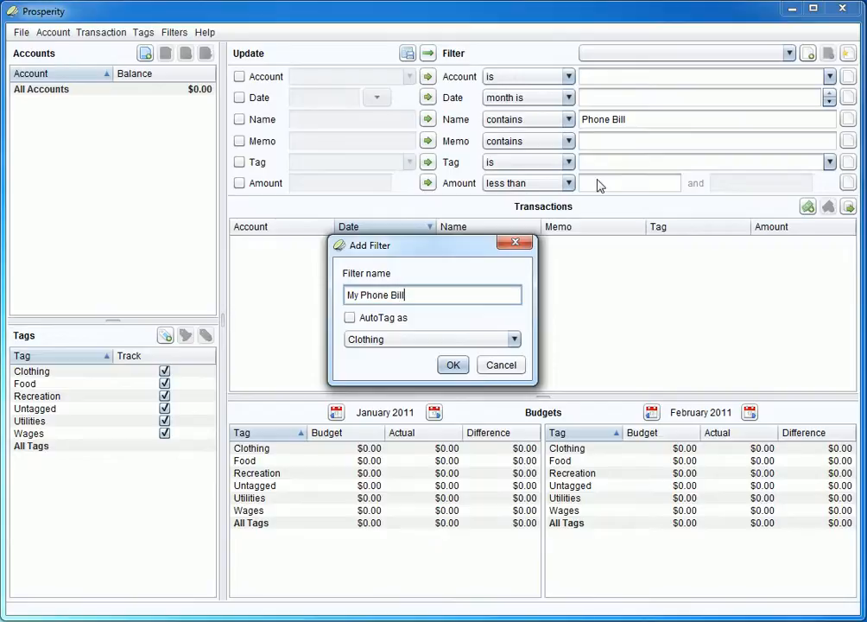
pyautogui.click(352, 318)
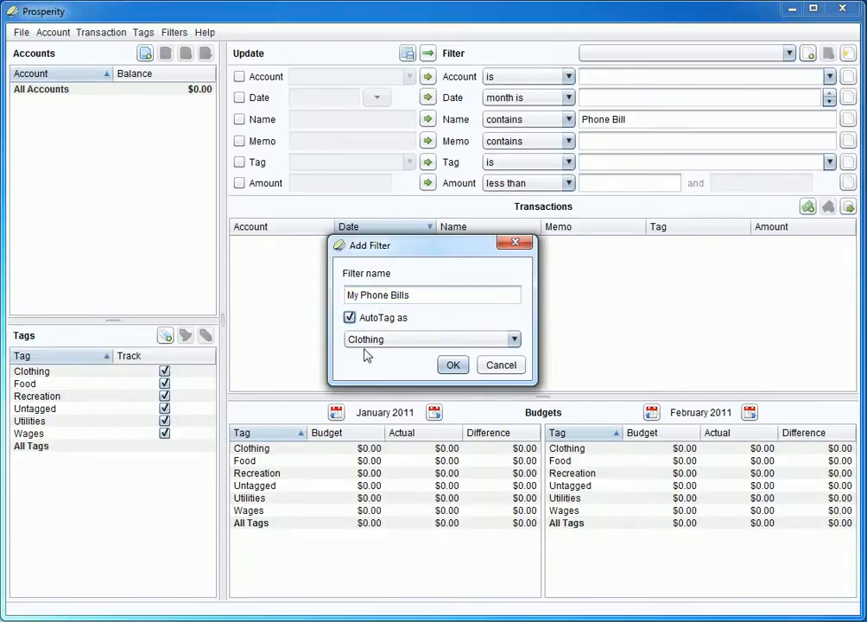
pyautogui.click(367, 342)
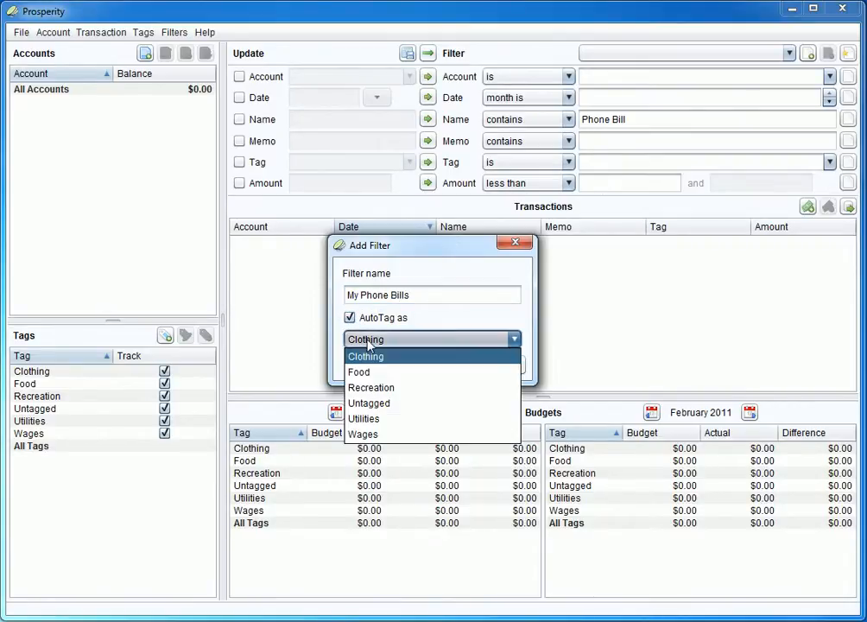
pyautogui.click(368, 422)
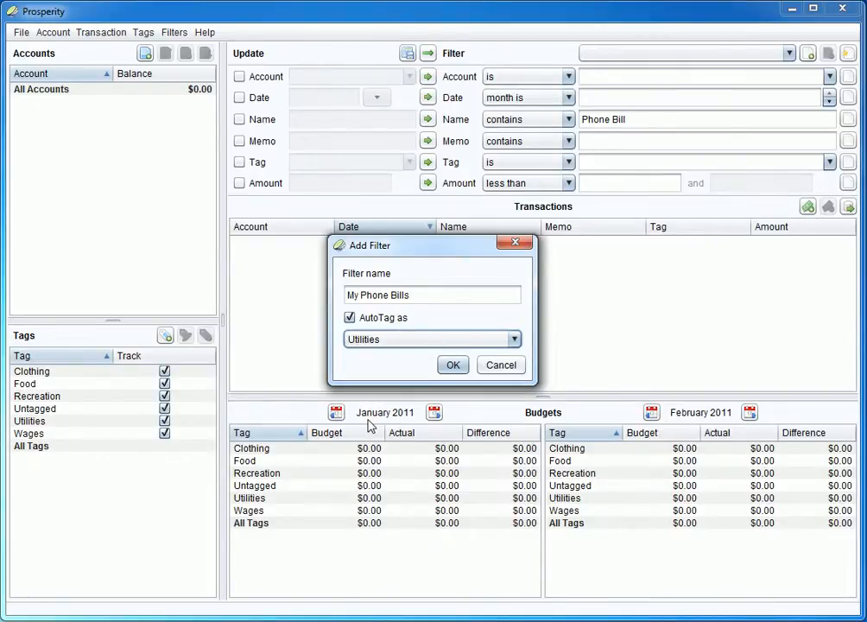
pyautogui.click(451, 364)
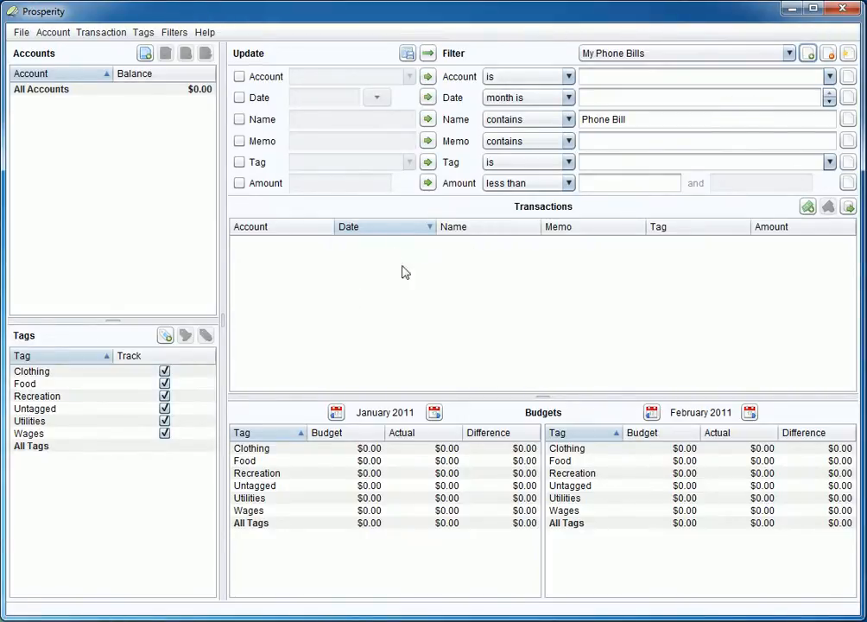
# Reset the filter and import the downloaded statement file via the Accounts pane.
pyautogui.click(848, 54)
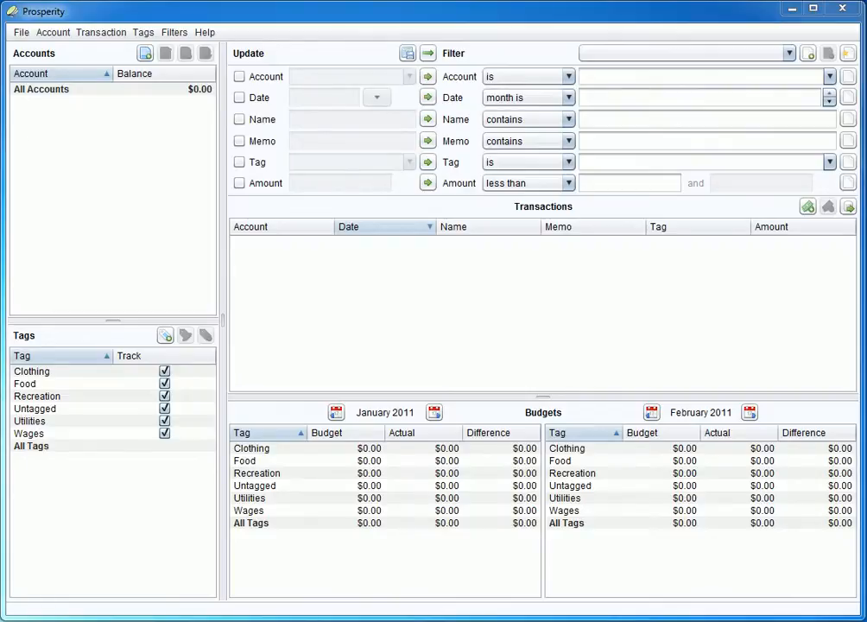
pyautogui.moveTo(71, 114); pyautogui.dragTo(96, 146)
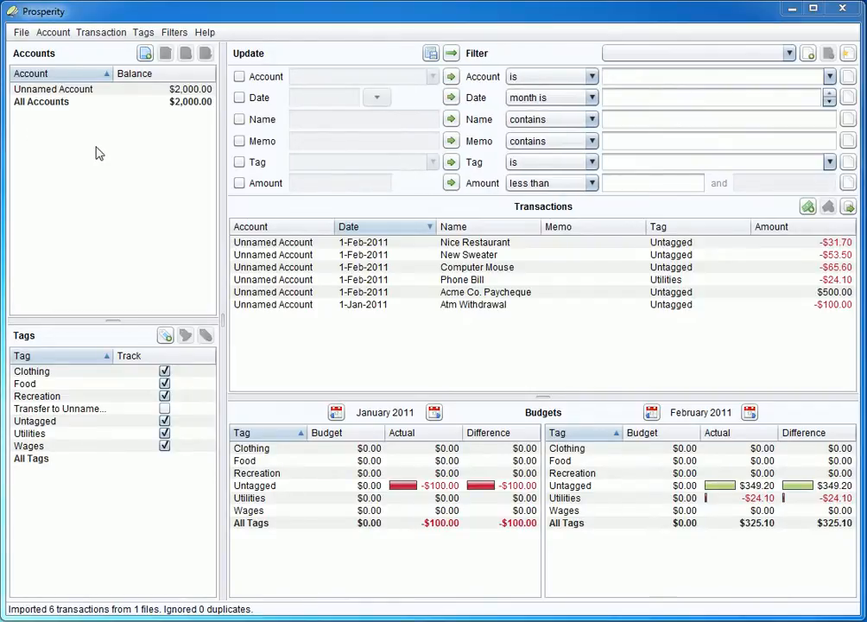
# Select the Phone Bill transaction and confirm it is tagged Utilities.
pyautogui.click(363, 282)
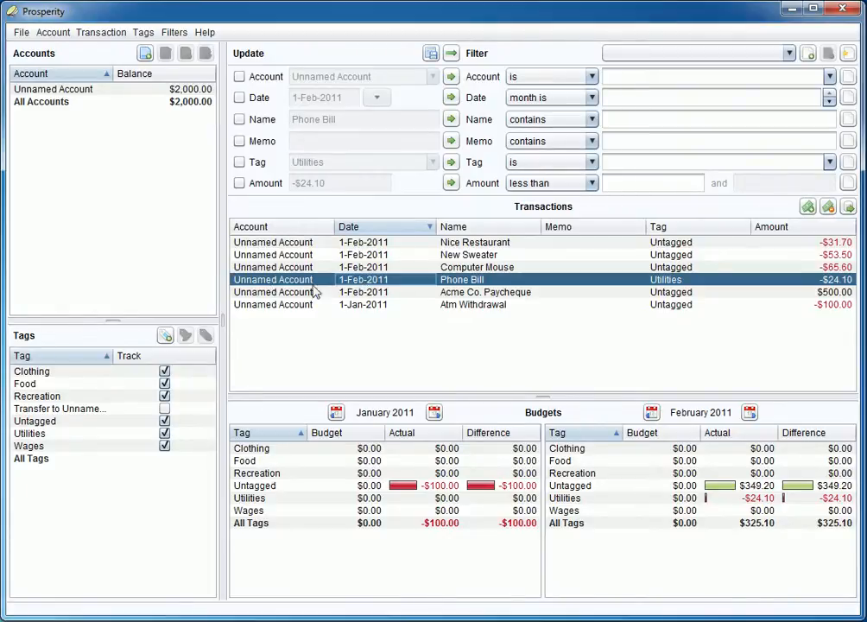
pyautogui.click(483, 285)
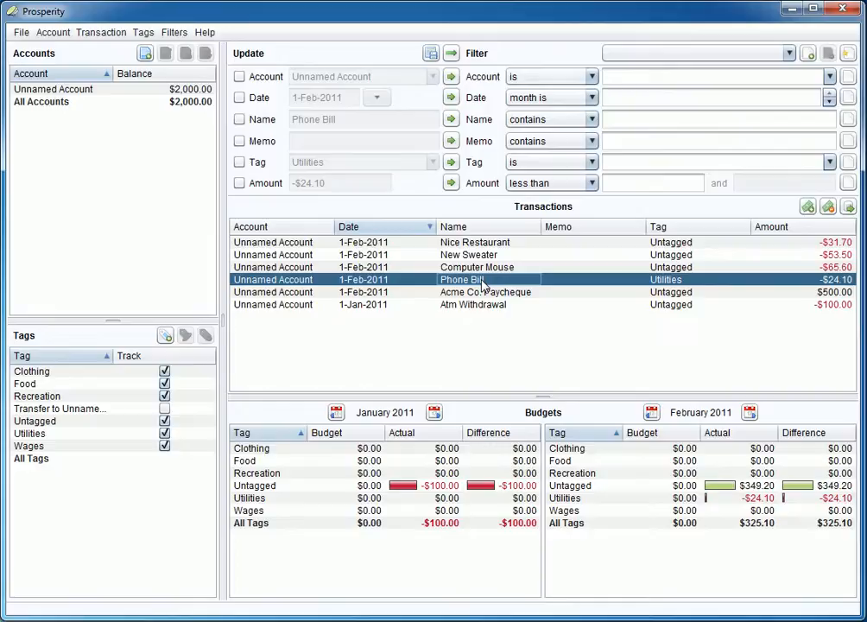
pyautogui.click(683, 285)
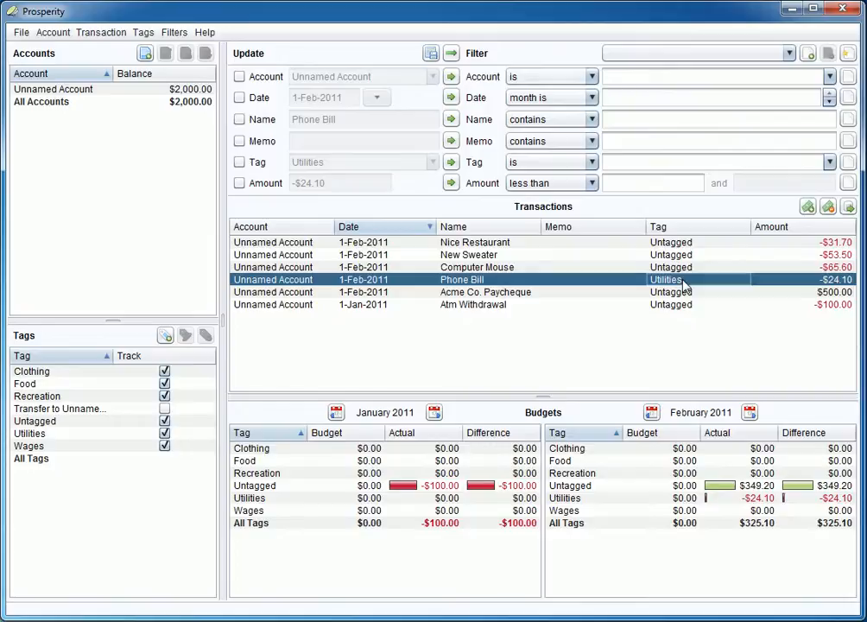
# Apply the My Phone Bills filter so only the $24.10 Phone Bill is listed.
pyautogui.click(788, 55)
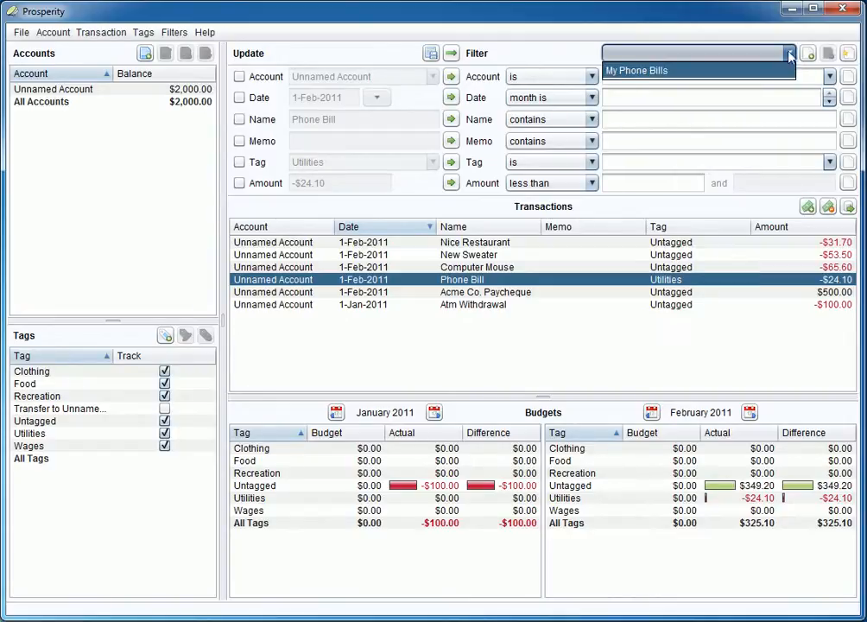
pyautogui.click(788, 53)
pyautogui.click(788, 53)
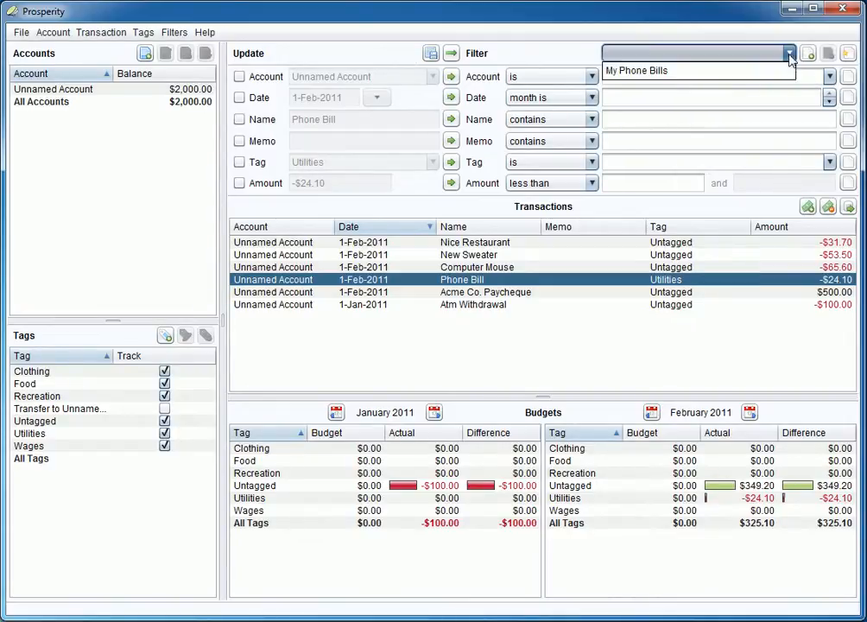
pyautogui.click(778, 76)
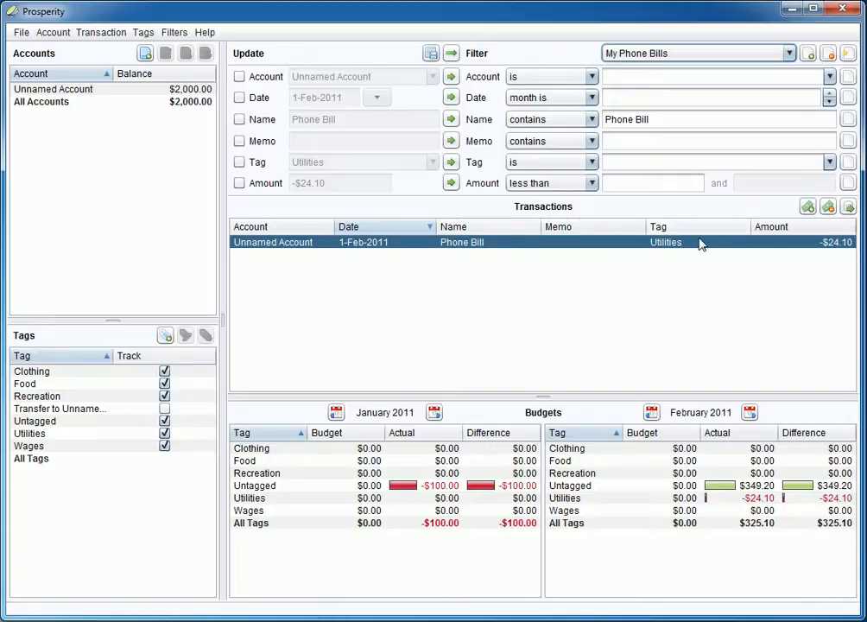
pyautogui.click(789, 56)
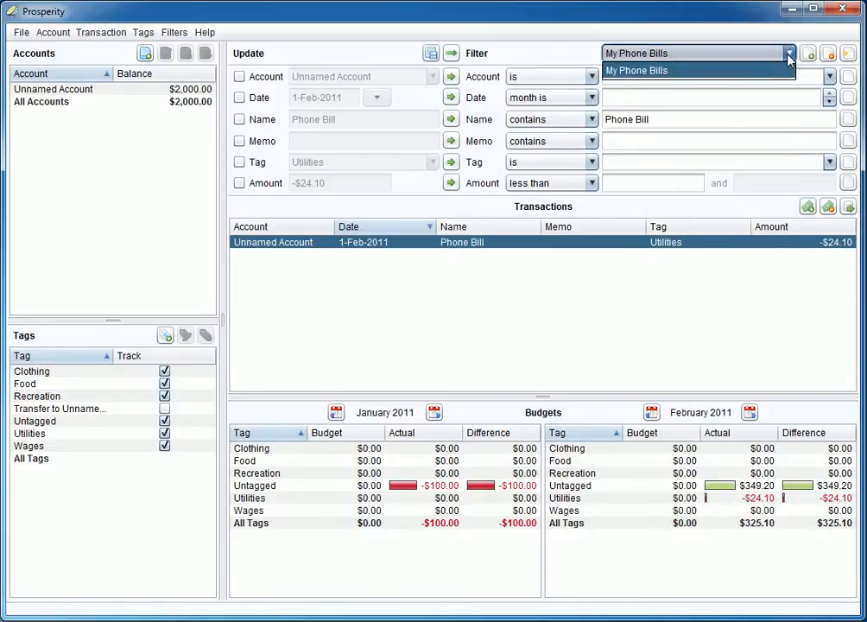
pyautogui.click(789, 56)
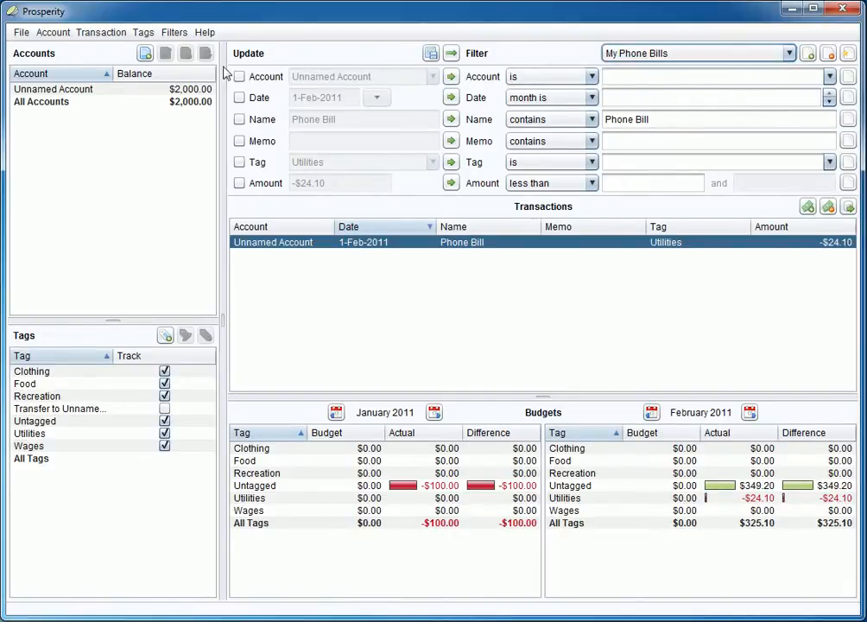
pyautogui.click(173, 33)
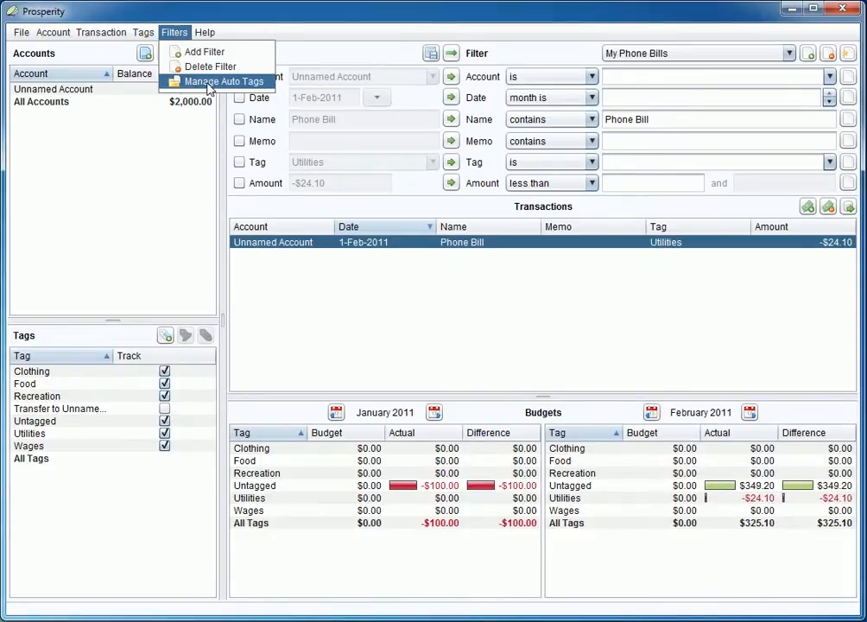
pyautogui.click(833, 34)
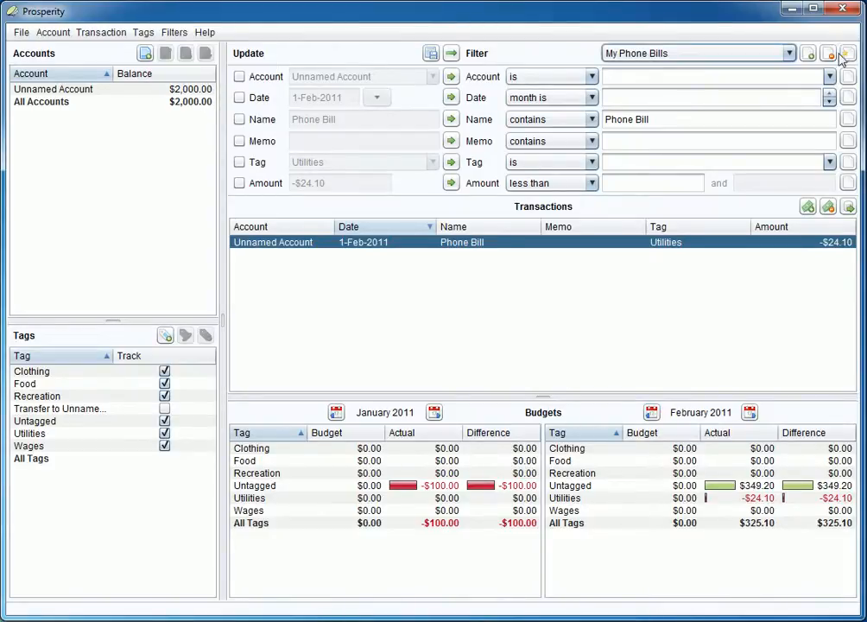
pyautogui.click(177, 34)
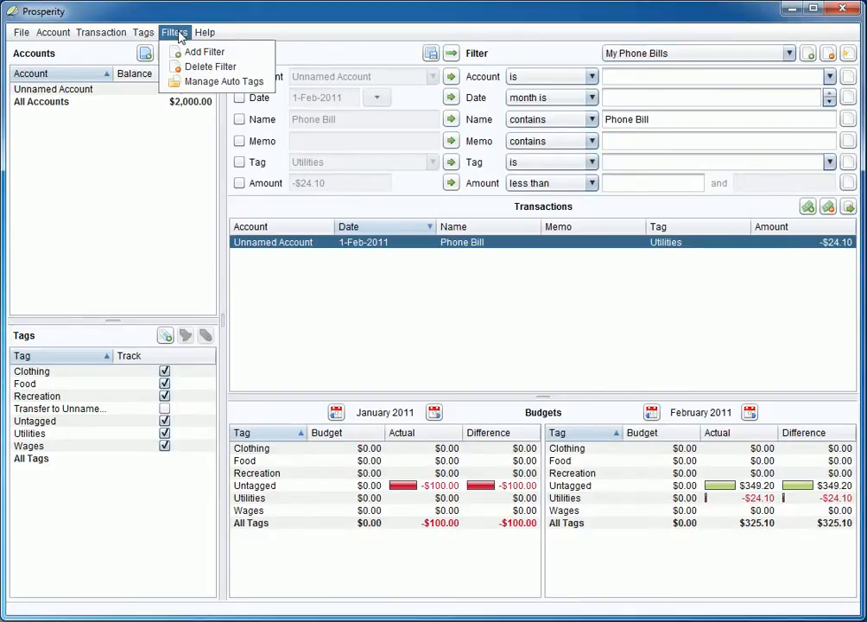
pyautogui.click(208, 84)
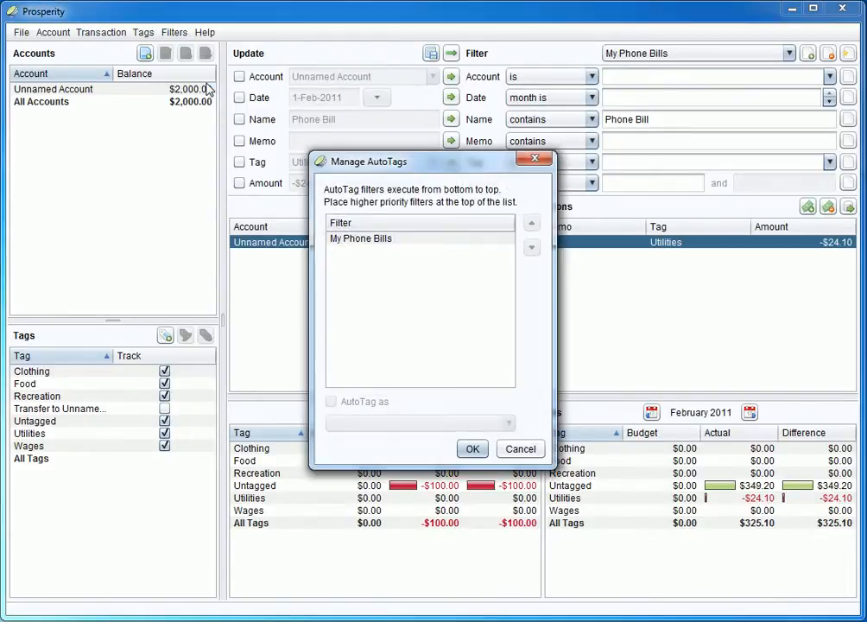
pyautogui.click(380, 245)
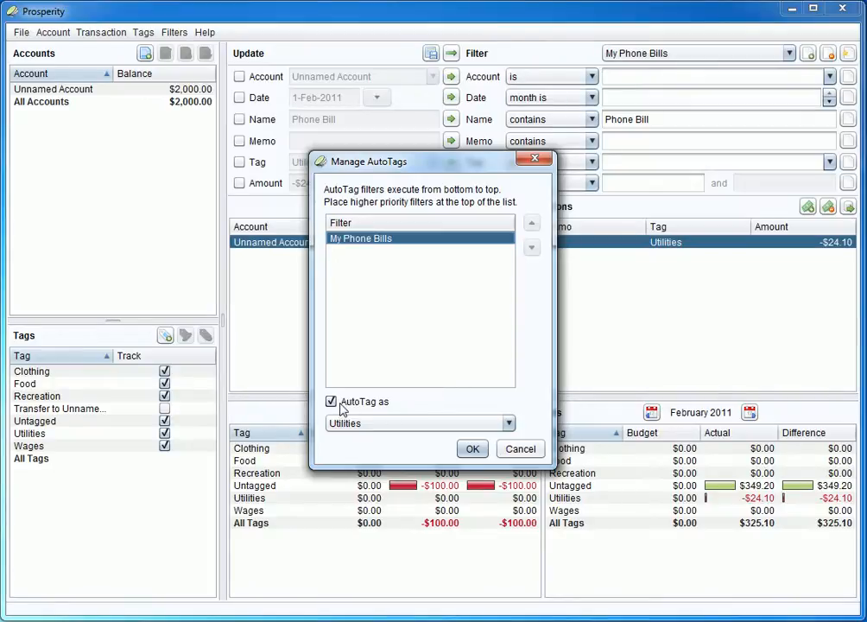
pyautogui.click(511, 449)
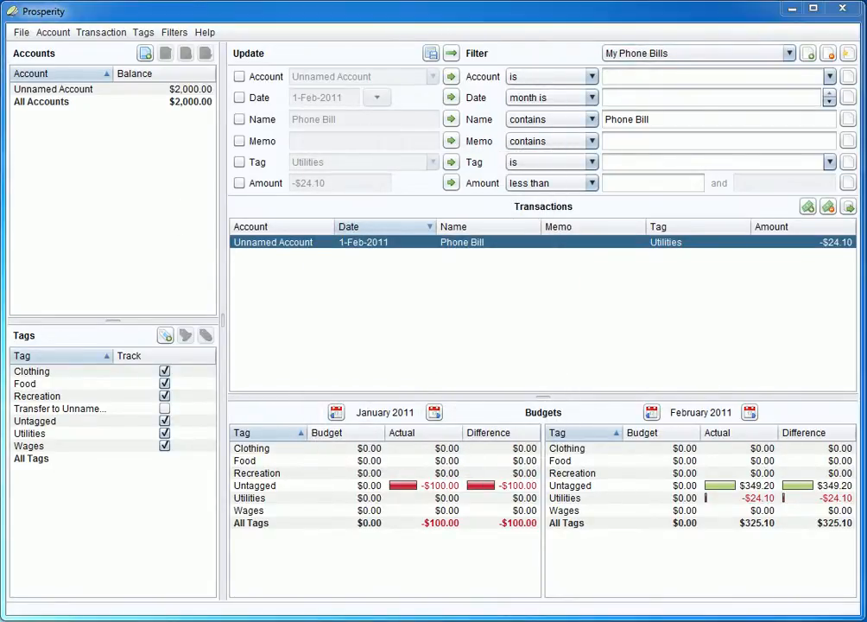
pyautogui.click(846, 53)
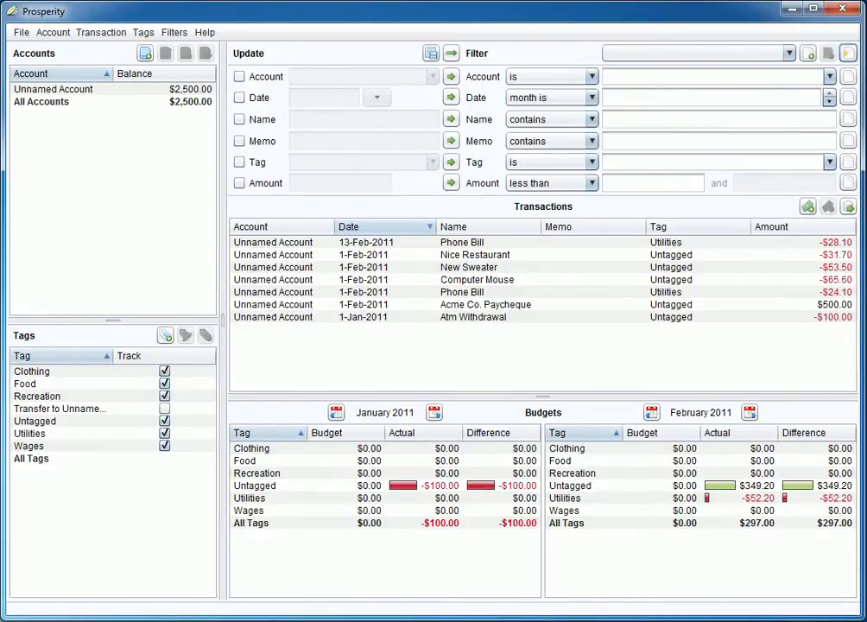
# Import the bank statement file and select the new 13-Feb-2011 Phone Bill of -$28.10.
pyautogui.moveTo(2, 138); pyautogui.dragTo(56, 139)
pyautogui.click(475, 244)
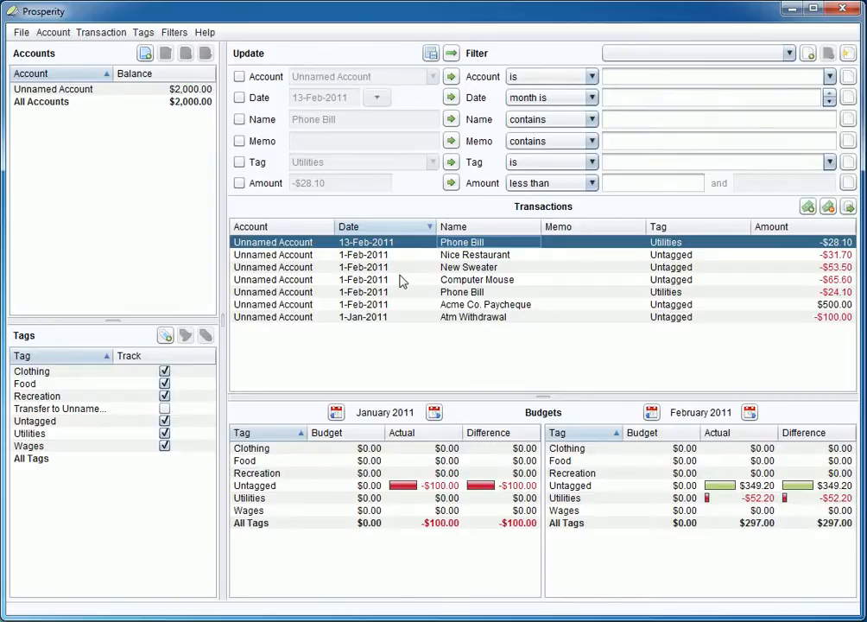
# Delete the New Sweater transaction and start a new filter with name criterion Sweater.
pyautogui.click(486, 268)
pyautogui.click(828, 208)
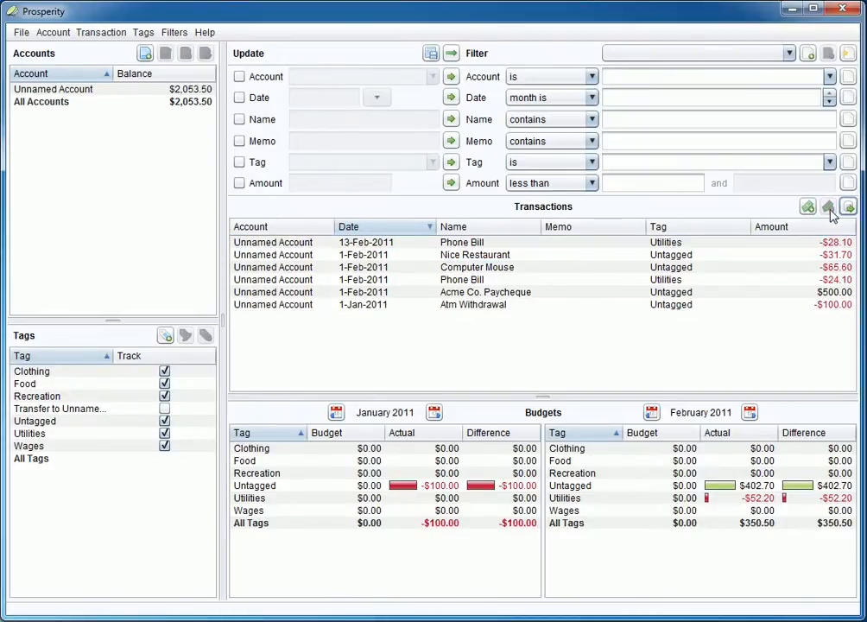
pyautogui.click(646, 127)
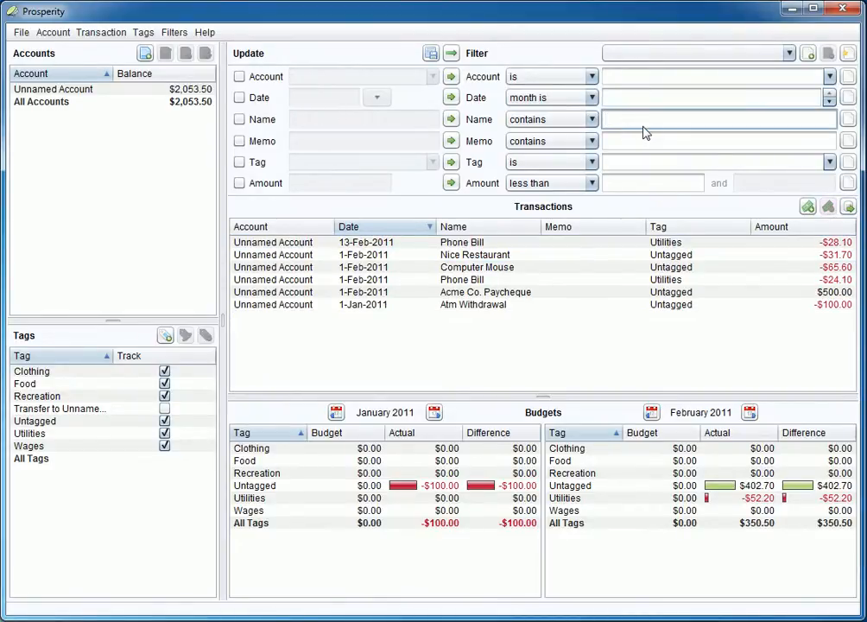
pyautogui.write('Sweater')
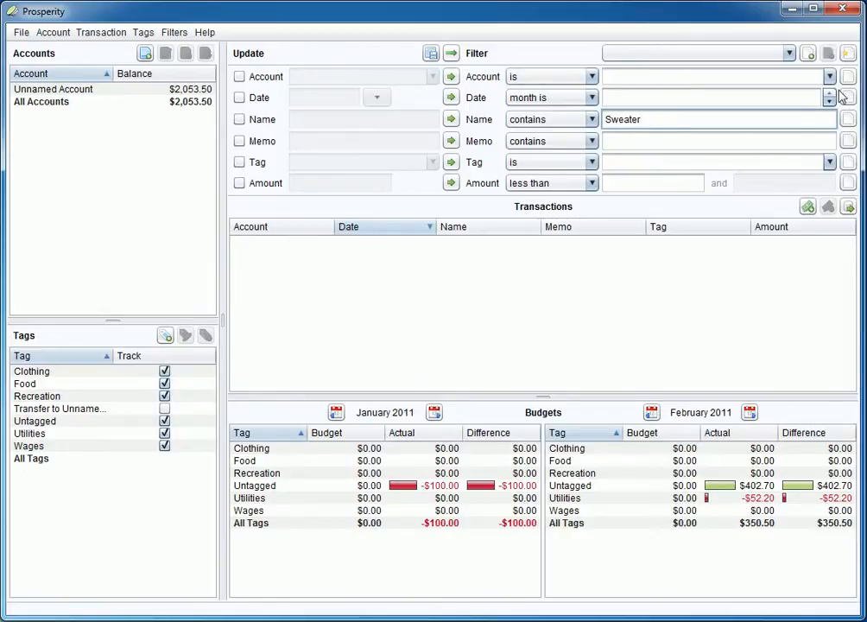
pyautogui.click(807, 54)
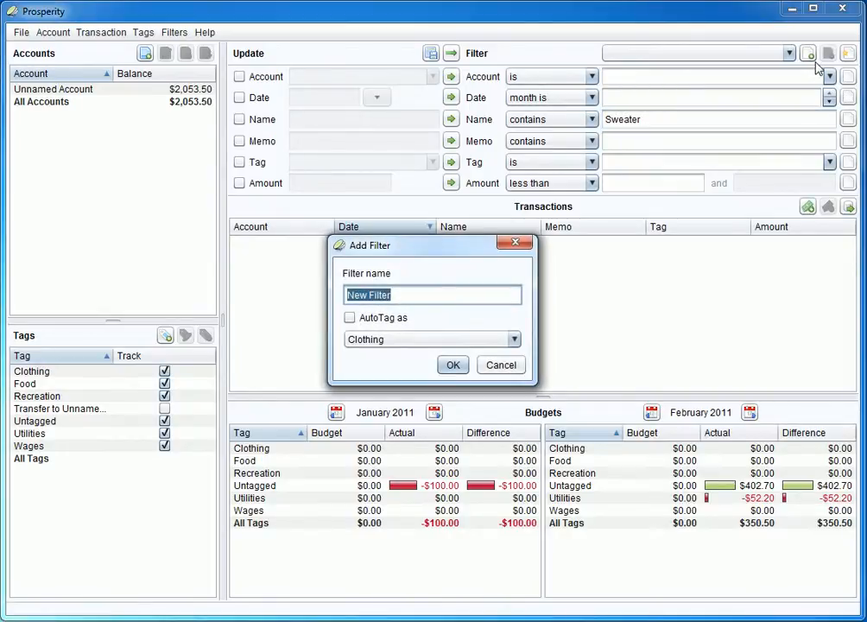
# Save the filter as 'Sweaters', auto-tagging matches as Clothing.
pyautogui.write('Sweaters')
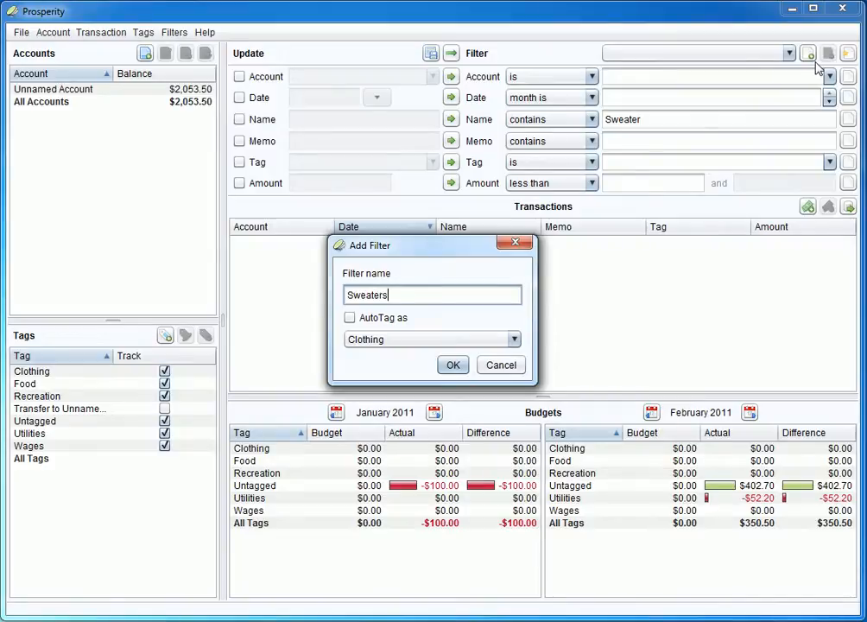
pyautogui.click(350, 318)
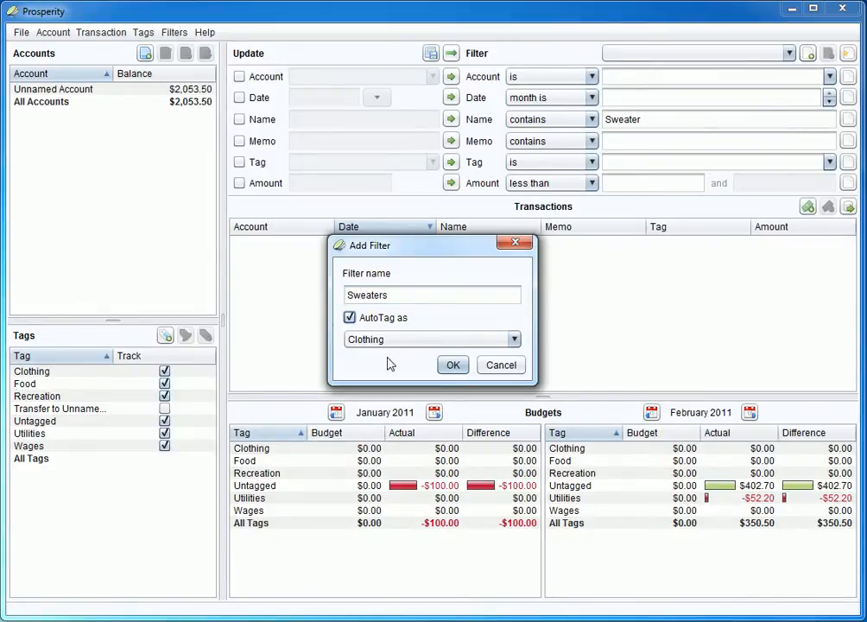
pyautogui.click(453, 366)
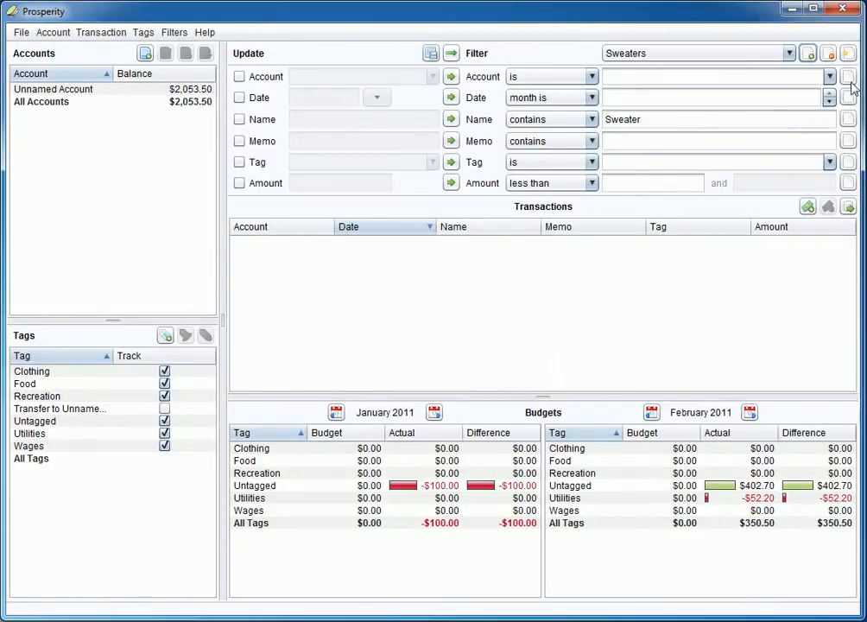
# Clear the filter to list all transactions and review the saved filters list.
pyautogui.click(848, 53)
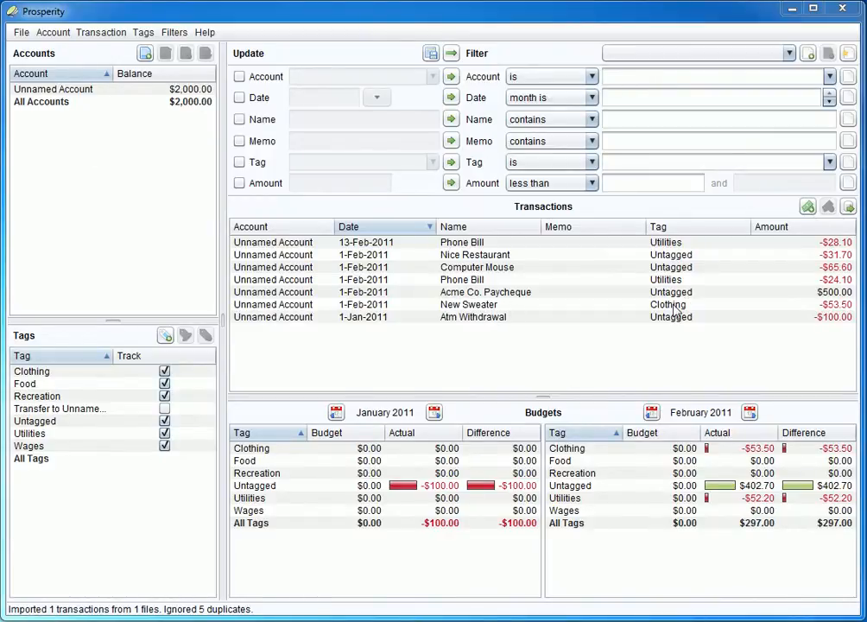
pyautogui.click(788, 53)
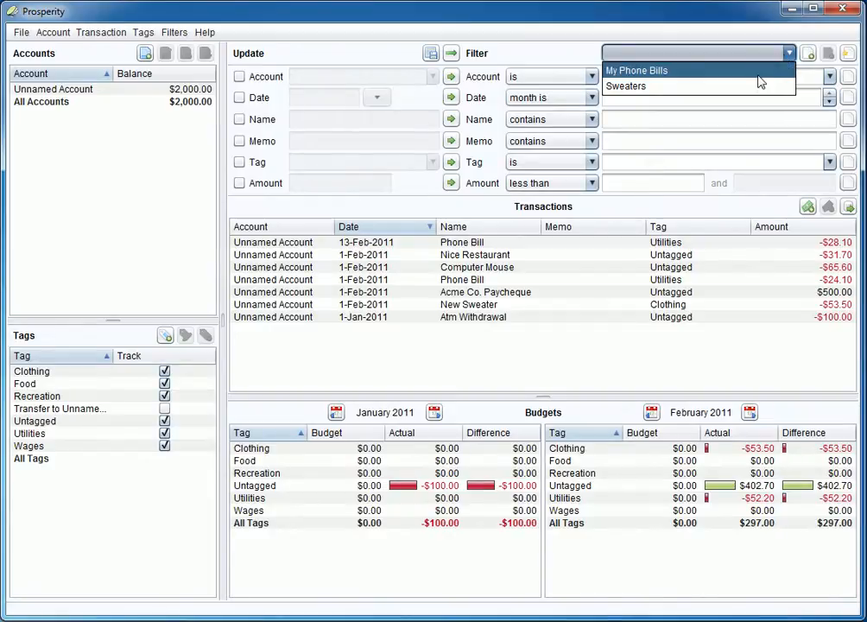
pyautogui.click(641, 35)
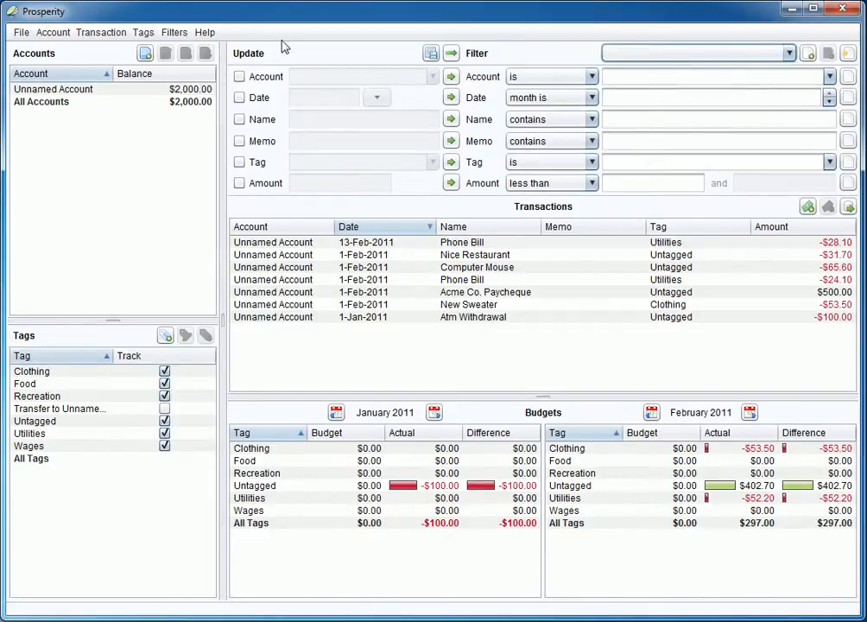
# Save the ledger as mydata.psp, then verify both saved filters are listed.
pyautogui.click(21, 33)
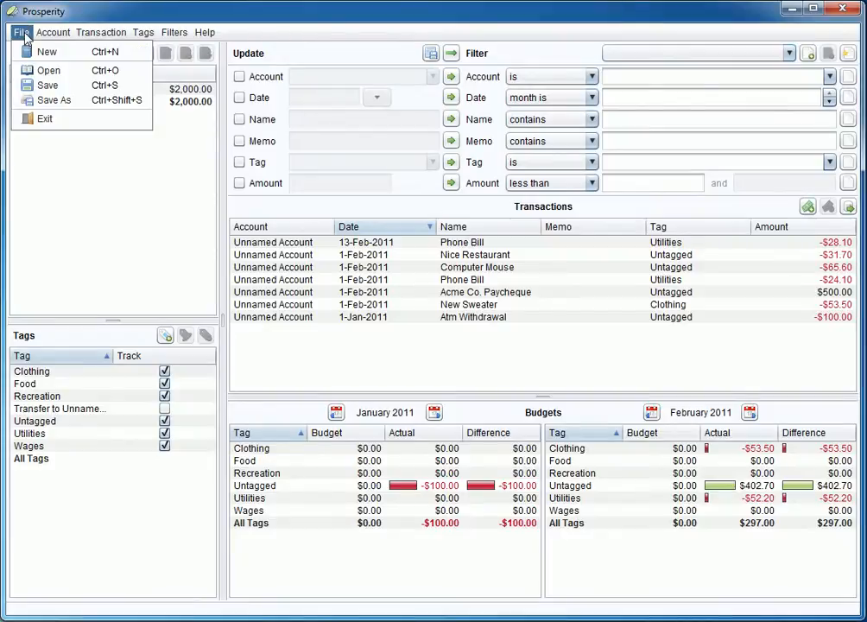
pyautogui.click(48, 85)
pyautogui.click(267, 247)
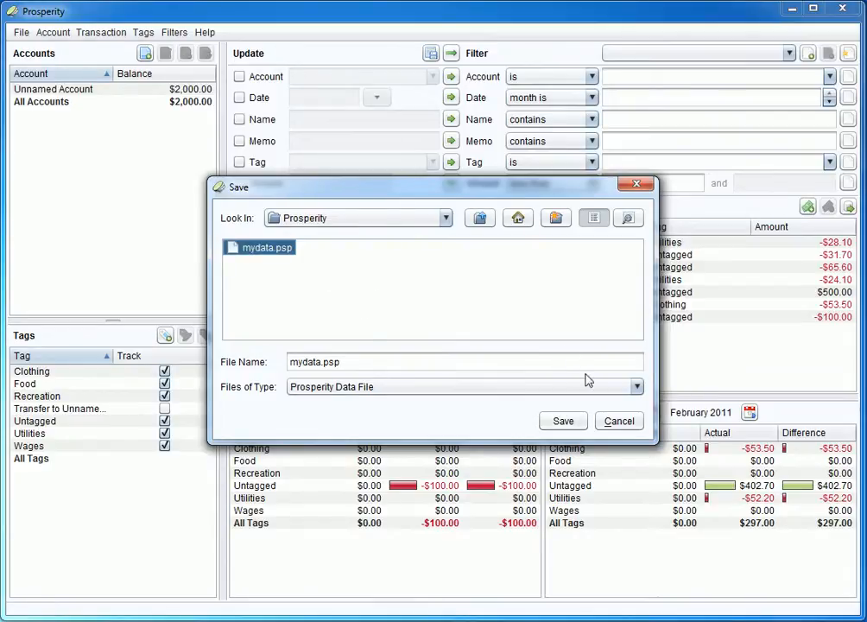
pyautogui.click(570, 421)
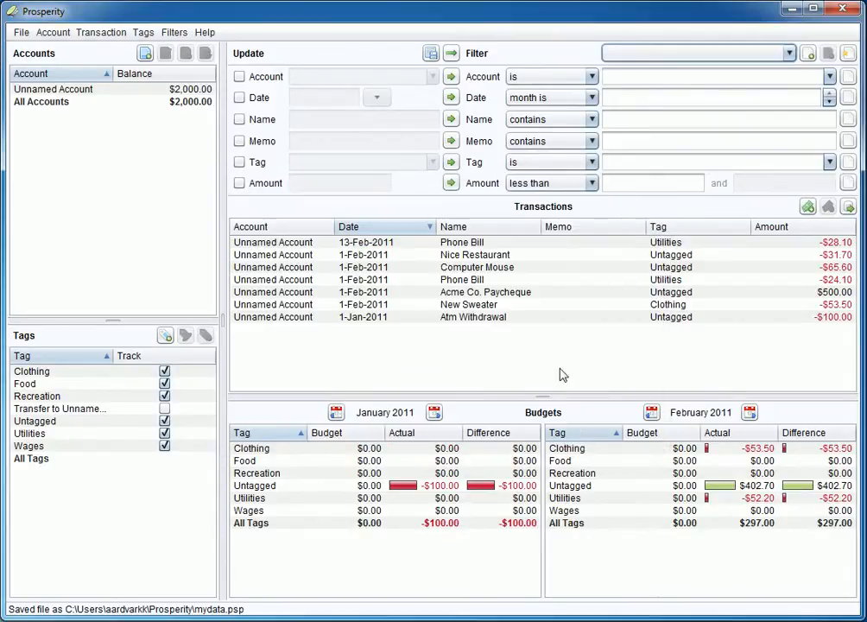
pyautogui.click(675, 57)
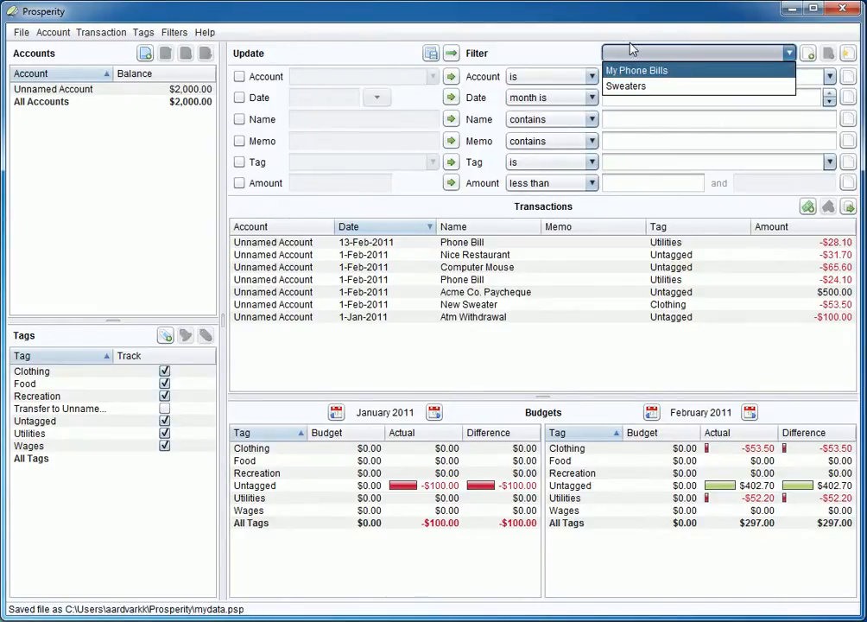
pyautogui.click(652, 46)
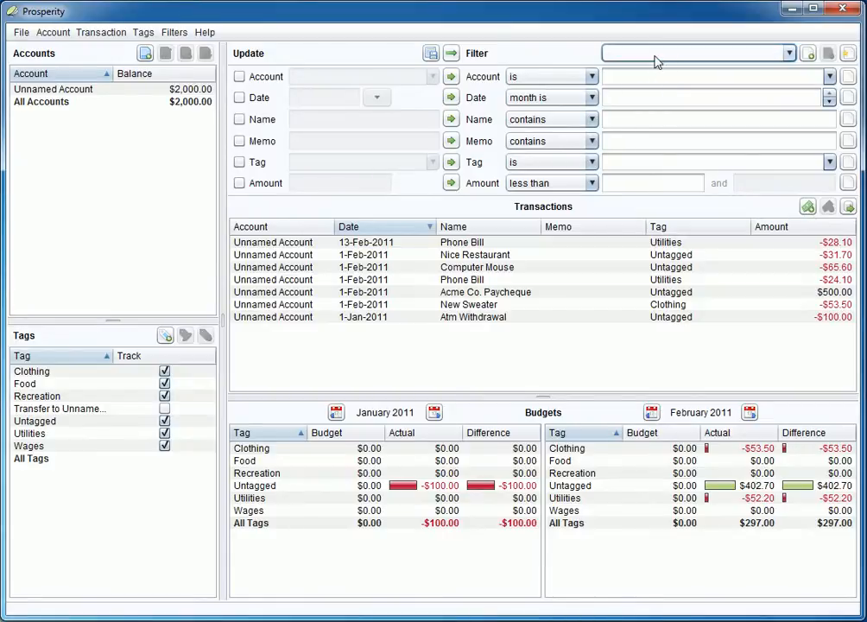
pyautogui.click(655, 60)
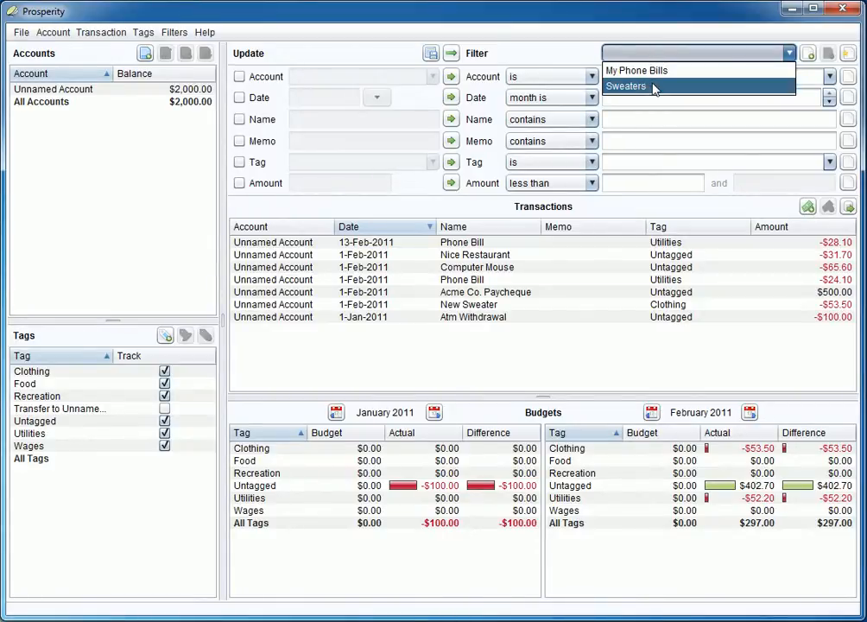
pyautogui.click(587, 58)
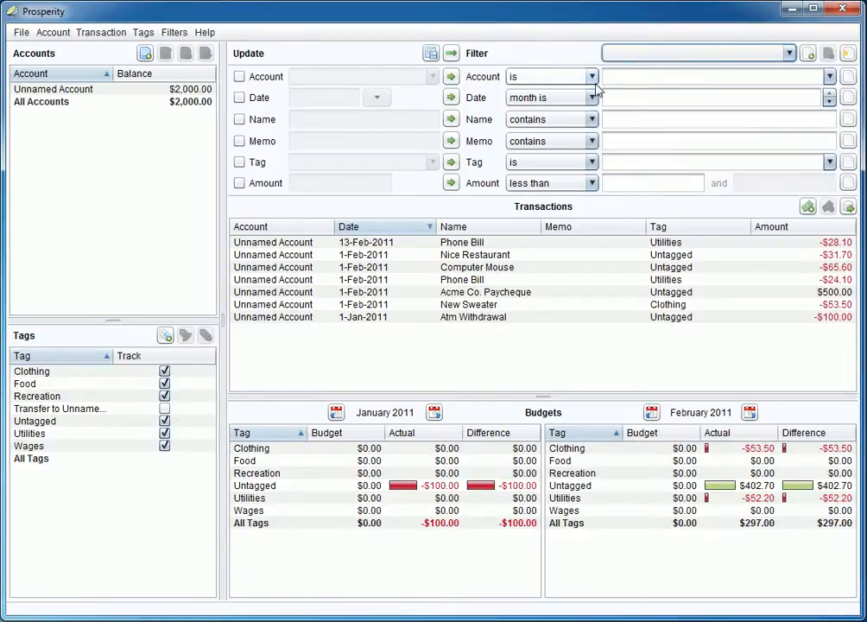
pyautogui.click(634, 57)
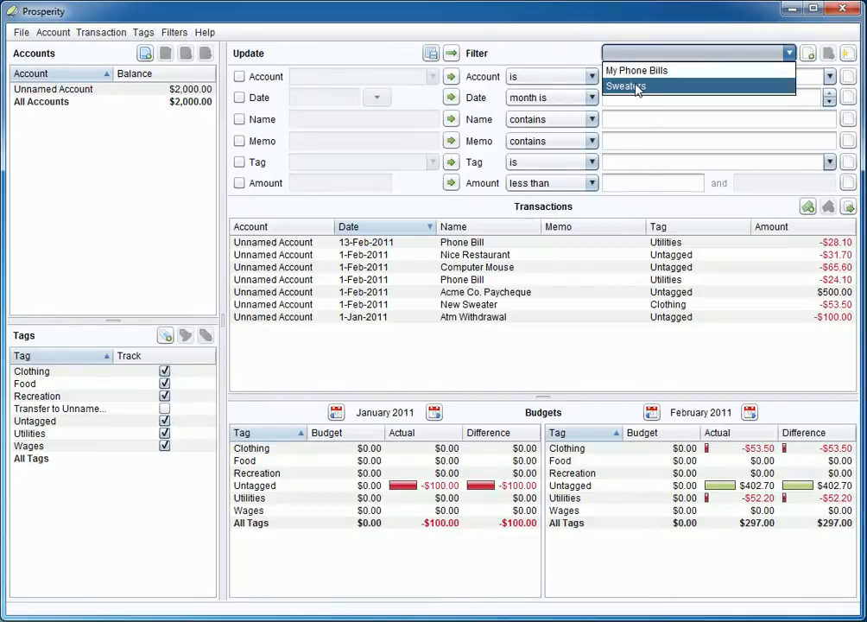
pyautogui.click(567, 54)
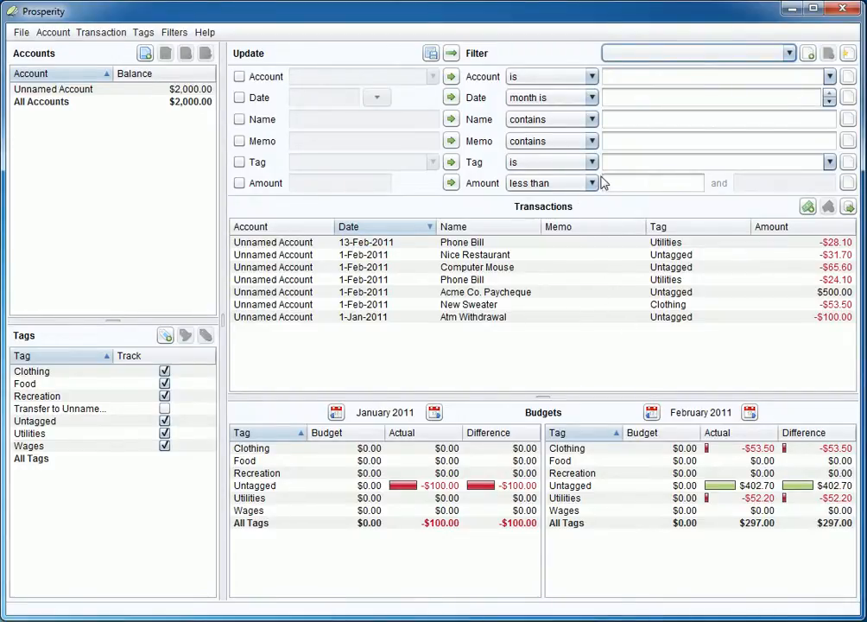
pyautogui.click(625, 128)
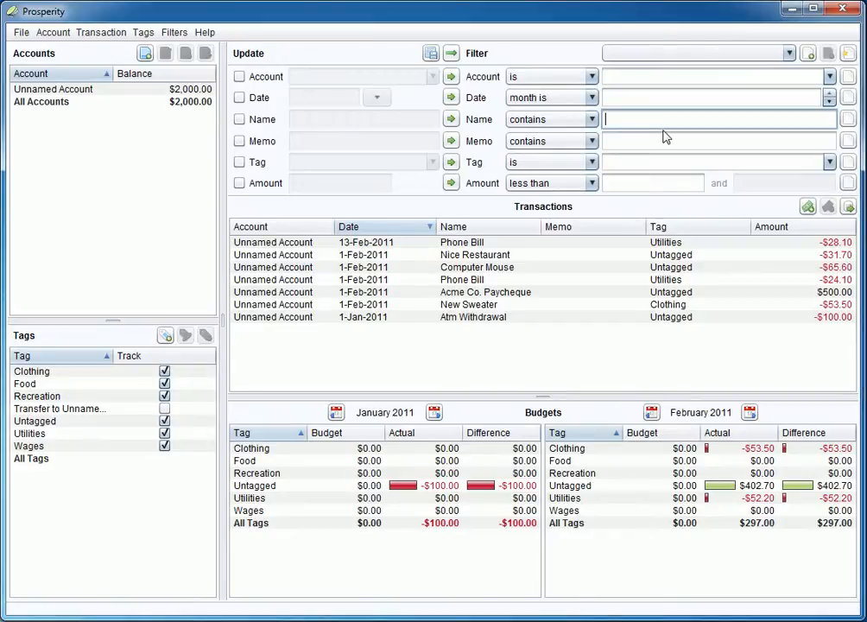
pyautogui.write("Mcdonald's")
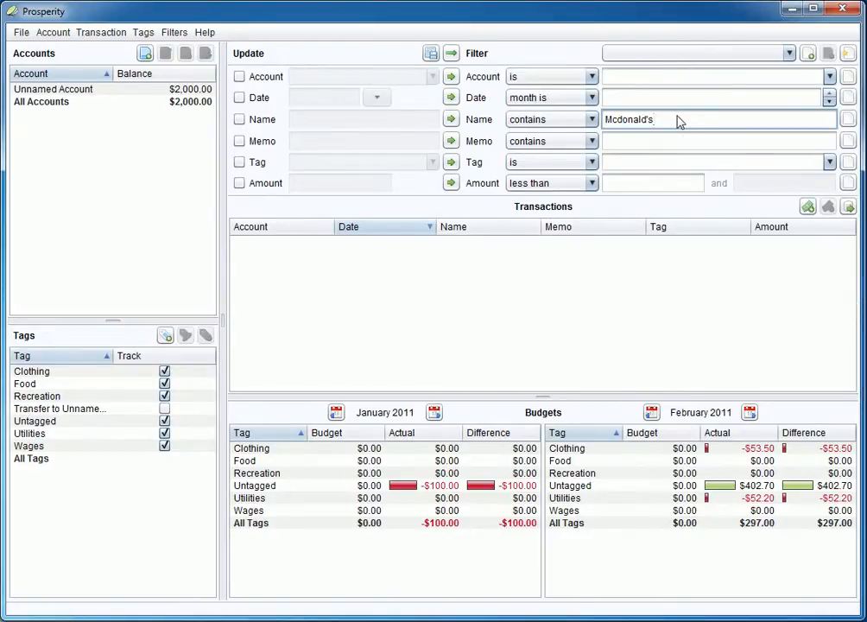
pyautogui.moveTo(692, 120); pyautogui.dragTo(592, 126)
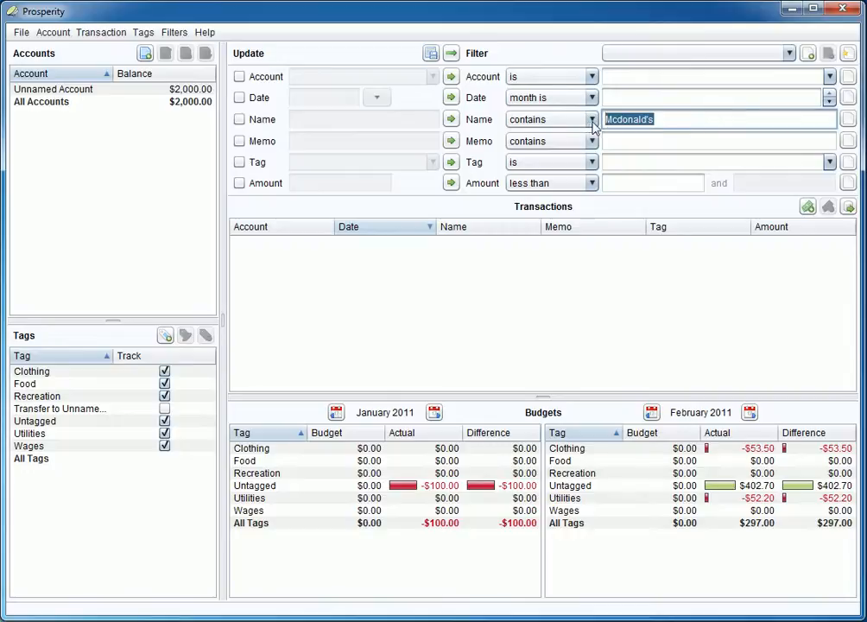
pyautogui.press('BackSpace')
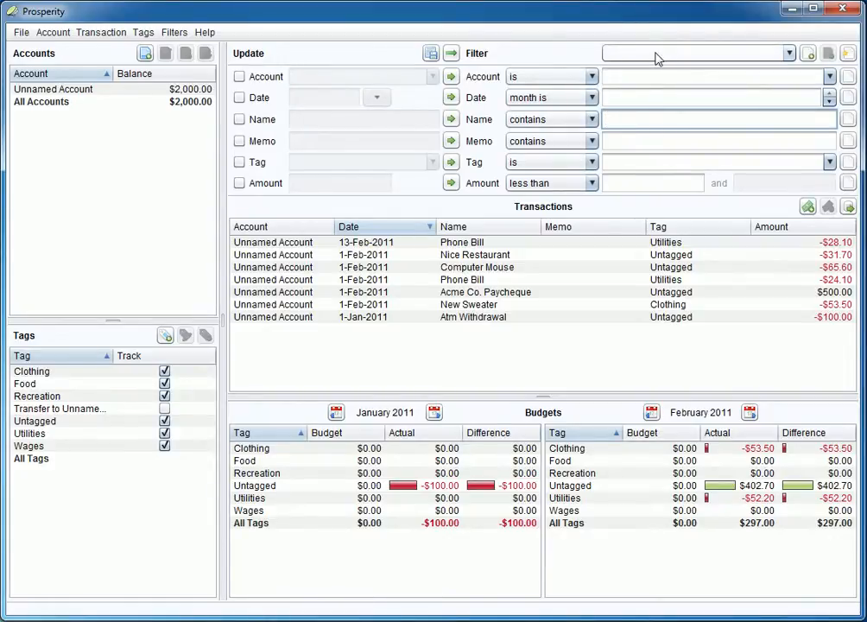
# Open the AutoTags manager and review the Utilities and Clothing tags of both filters.
pyautogui.click(182, 36)
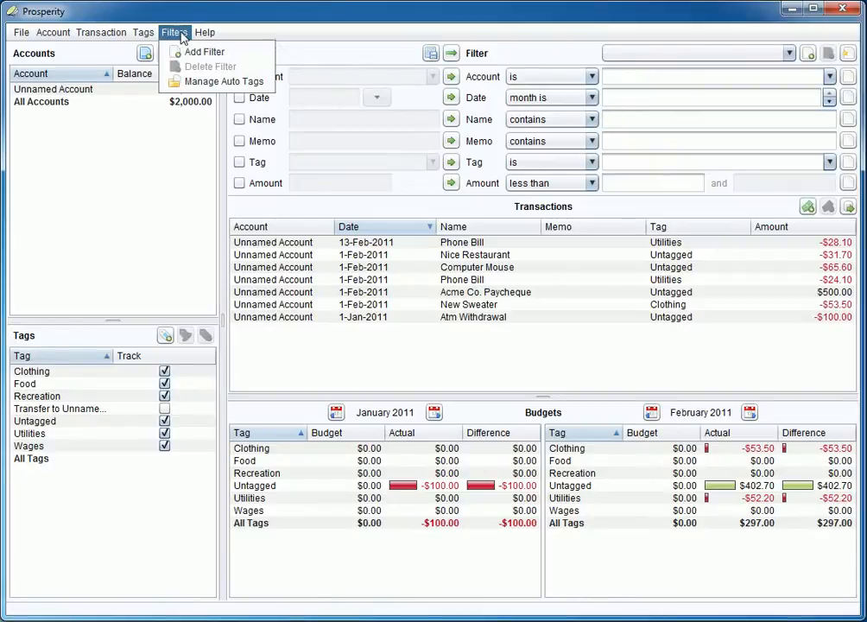
pyautogui.click(207, 82)
pyautogui.click(363, 239)
pyautogui.click(363, 251)
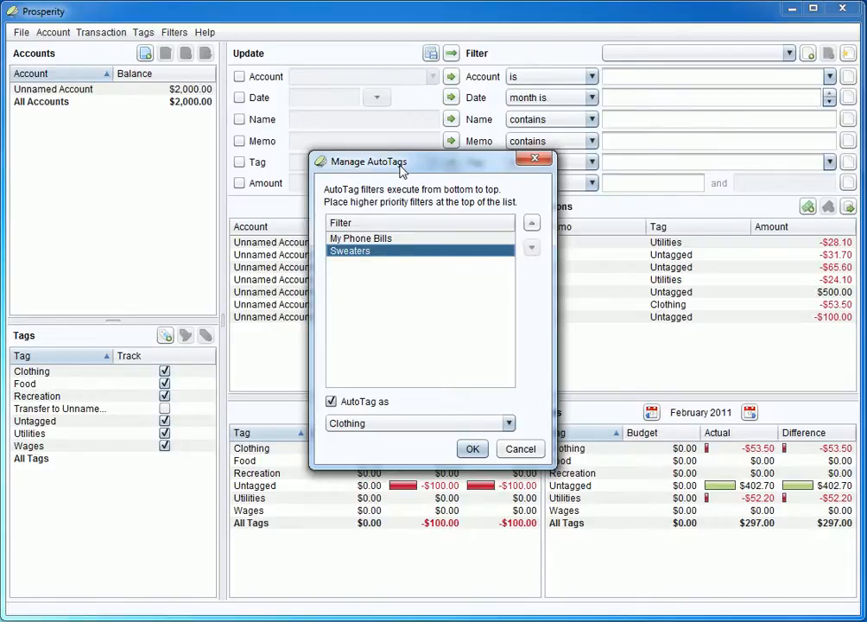
pyautogui.click(367, 240)
pyautogui.click(366, 251)
pyautogui.click(353, 240)
pyautogui.click(357, 250)
# Turn off autotagging for My Phone Bills and save the change.
pyautogui.click(357, 242)
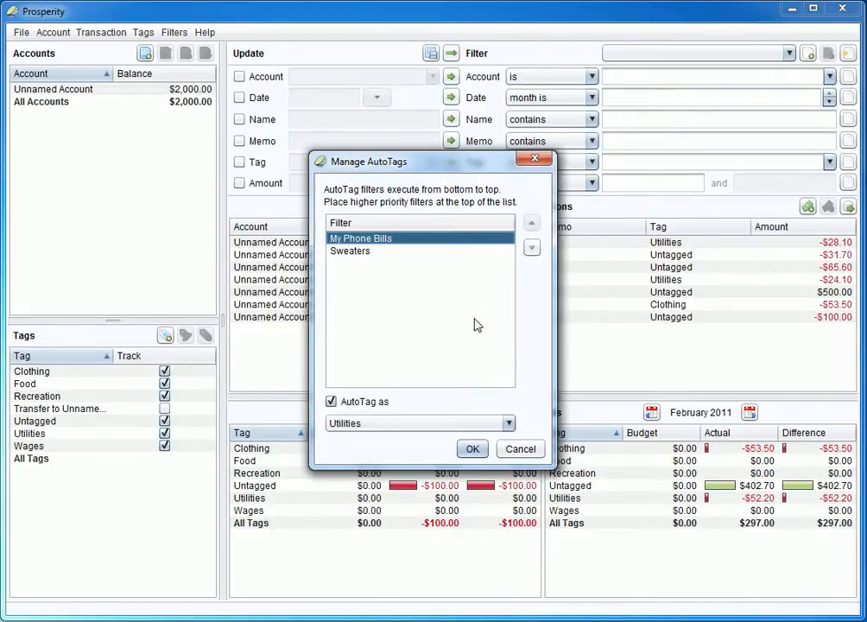
pyautogui.click(353, 254)
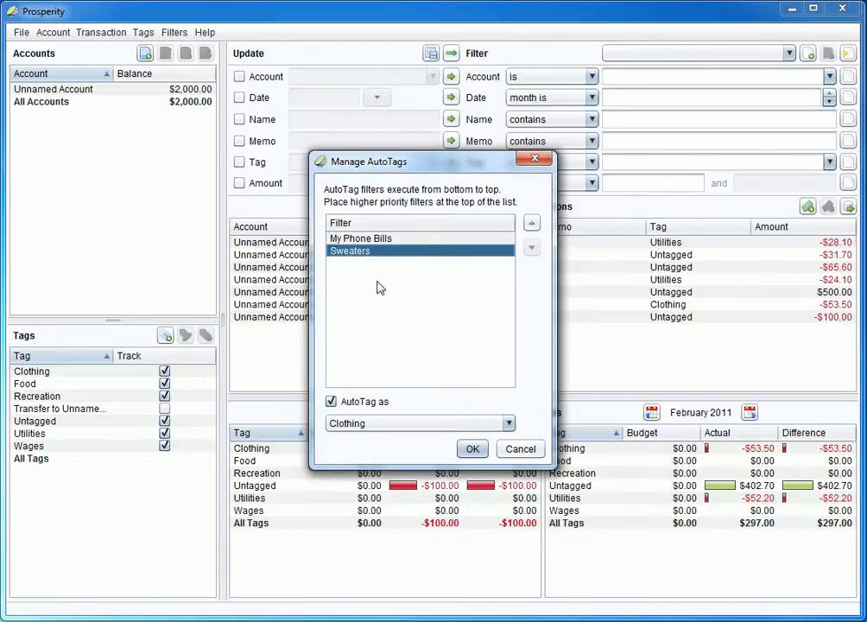
pyautogui.click(355, 240)
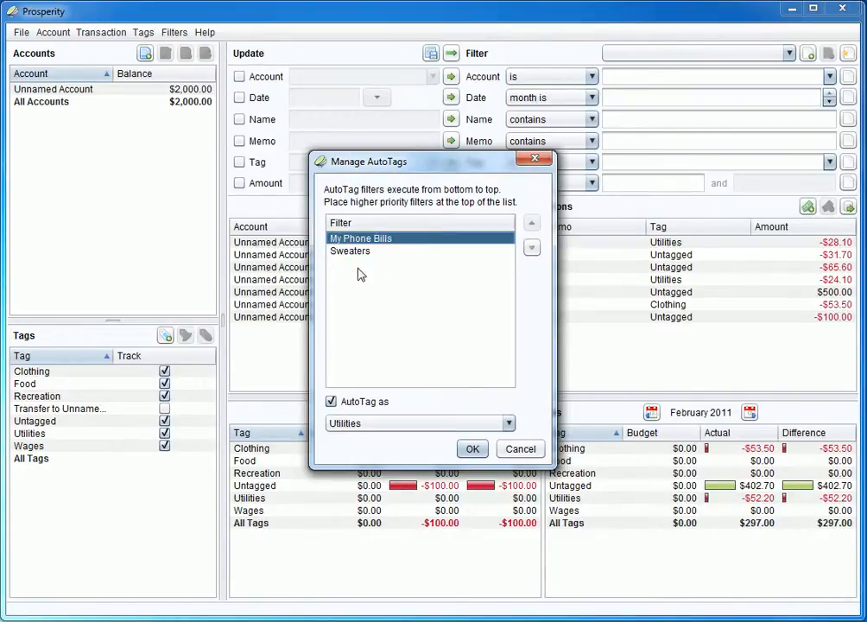
pyautogui.click(332, 403)
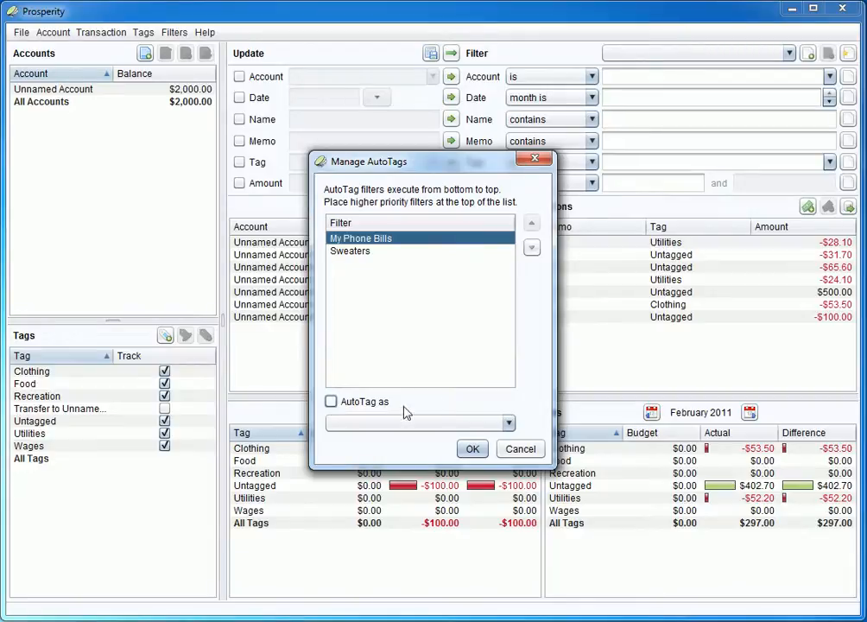
pyautogui.click(471, 449)
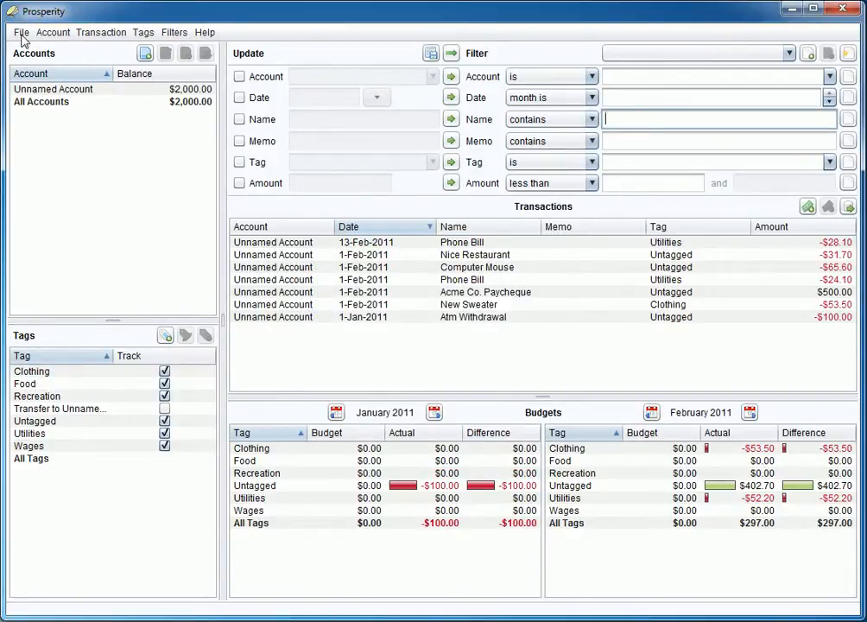
# Re-enable autotagging for My Phone Bills with the Utilities tag in the AutoTags manager.
pyautogui.click(173, 33)
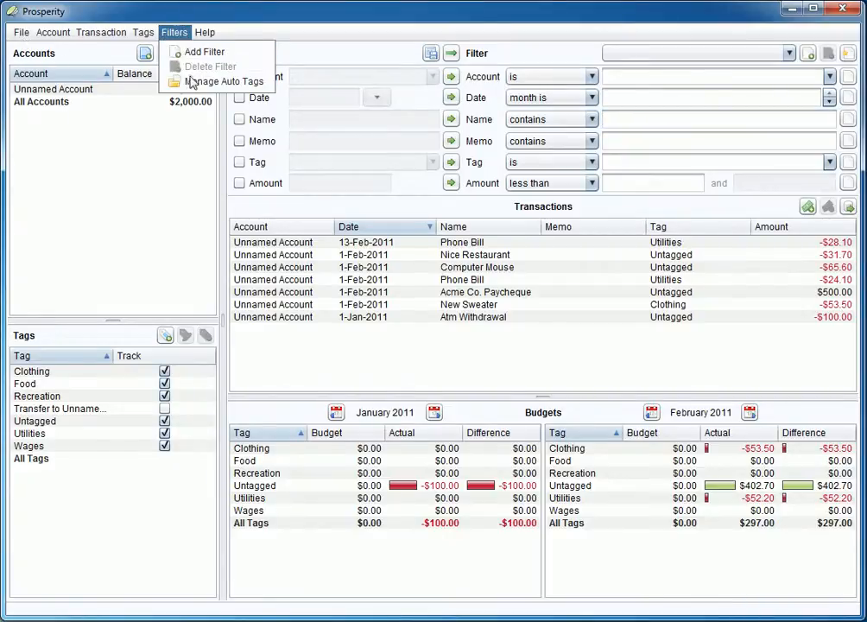
pyautogui.click(187, 81)
pyautogui.click(391, 240)
pyautogui.click(385, 252)
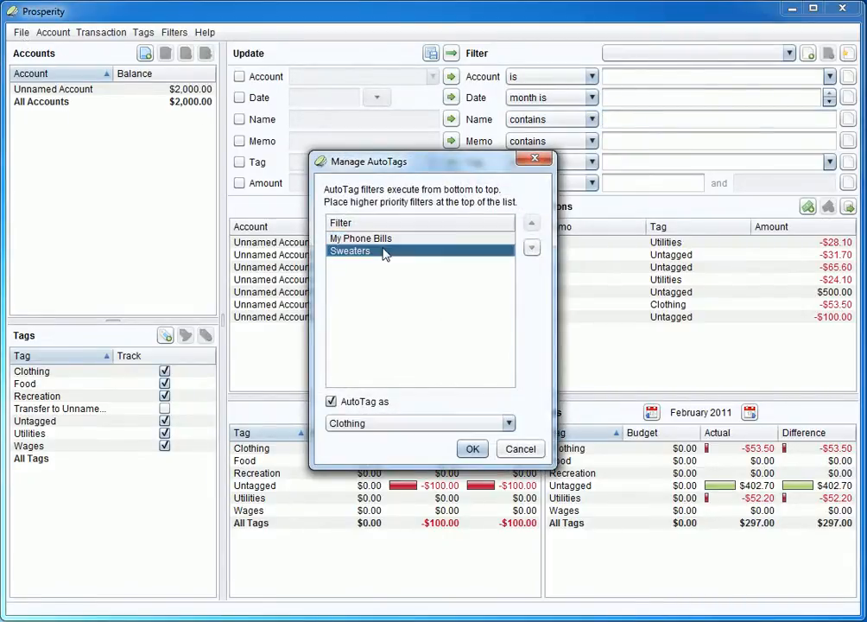
pyautogui.click(381, 240)
pyautogui.click(330, 402)
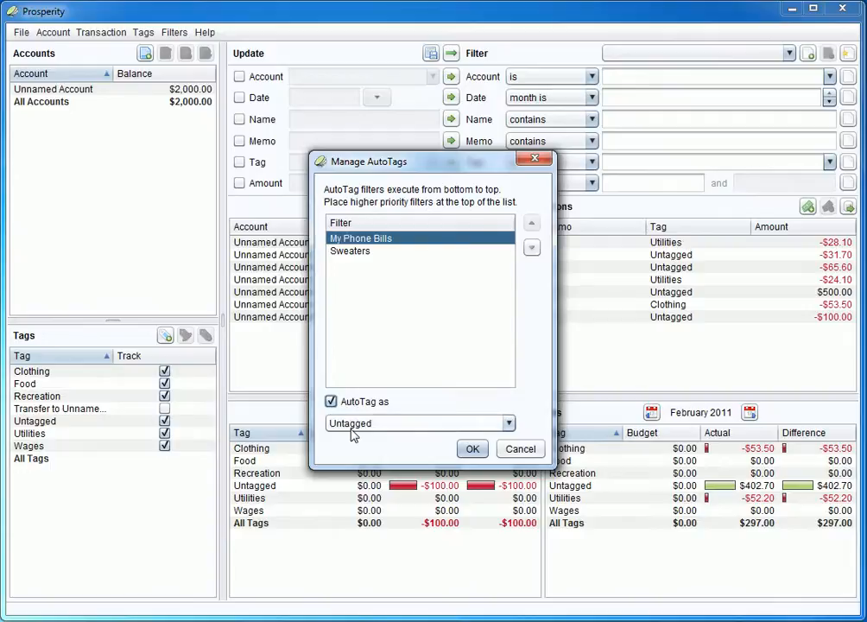
pyautogui.click(352, 424)
pyautogui.click(370, 517)
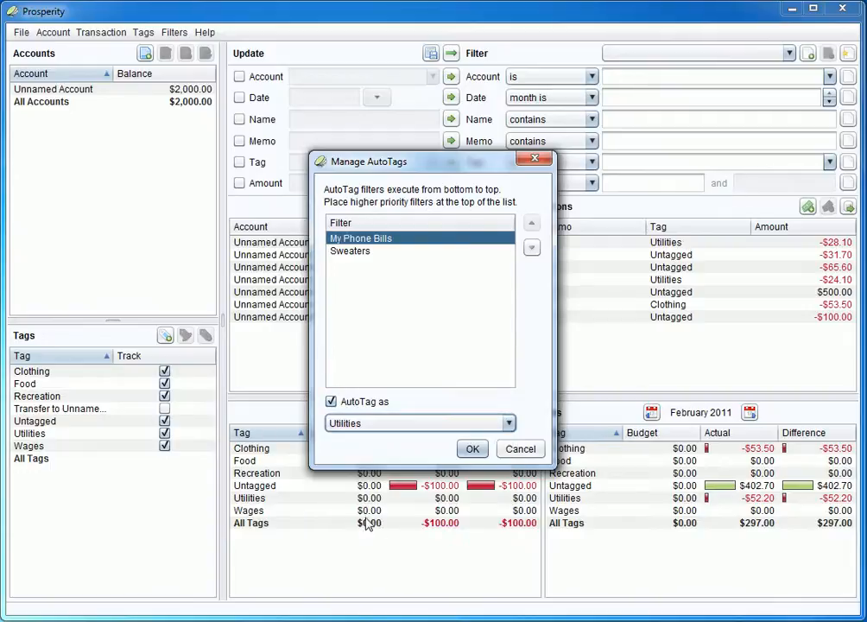
pyautogui.click(470, 449)
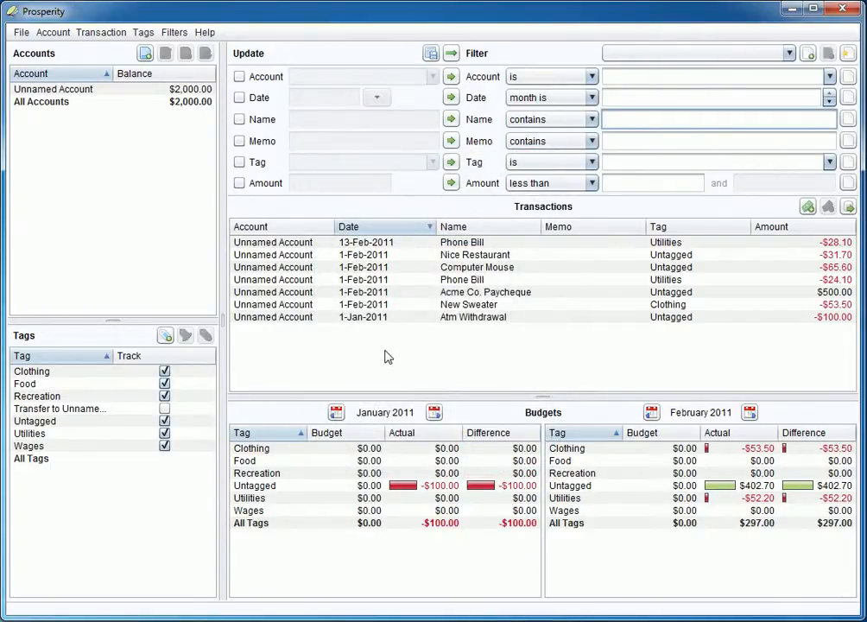